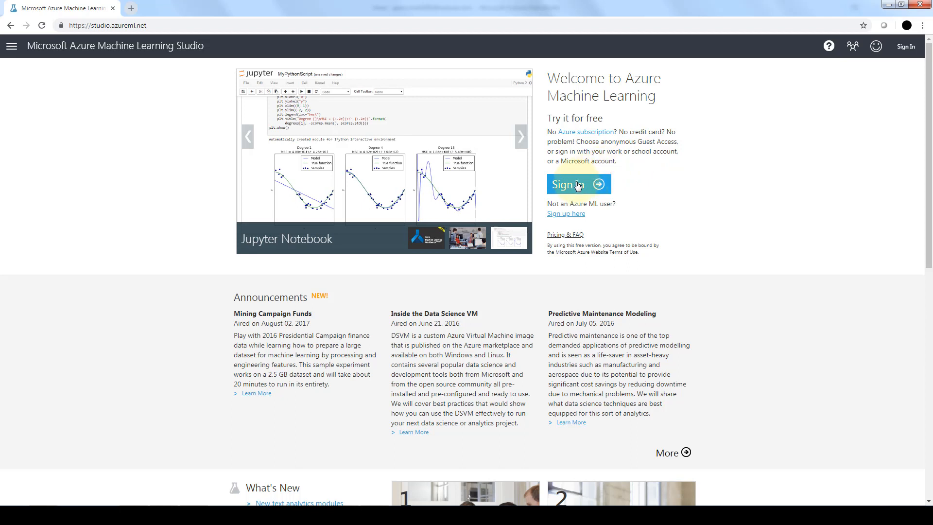
Sign in to Azure Machine Learning Studio and create a new blank experiment
{"action": "left_click", "coordinate": [578, 185]}
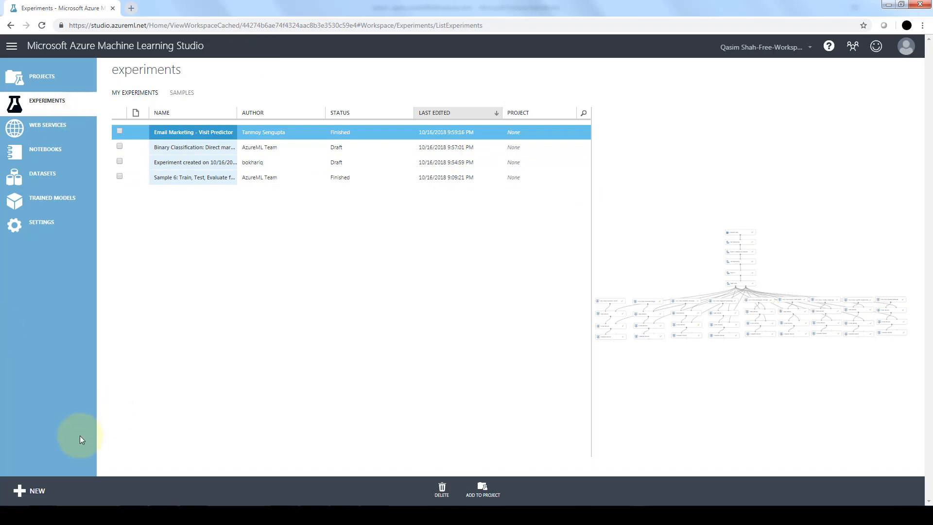
{"action": "left_click", "coordinate": [31, 492]}
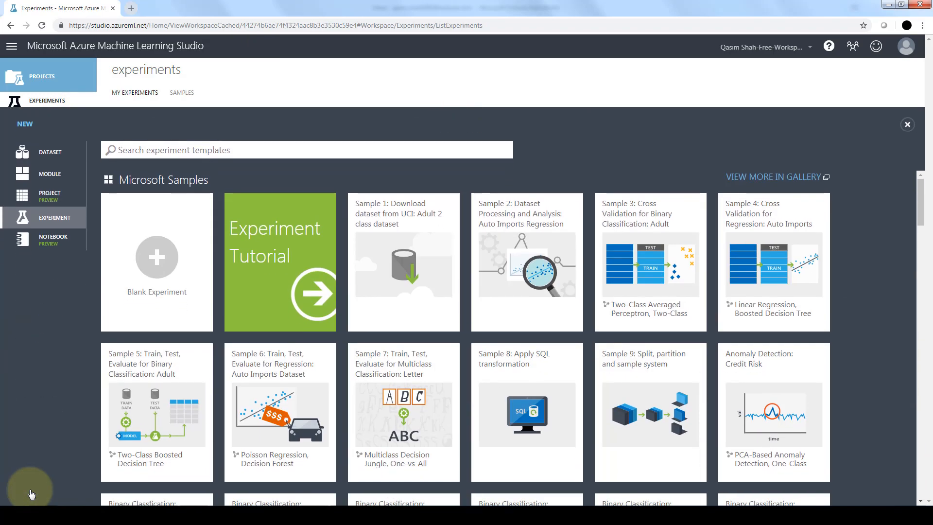
{"action": "left_click", "coordinate": [162, 264]}
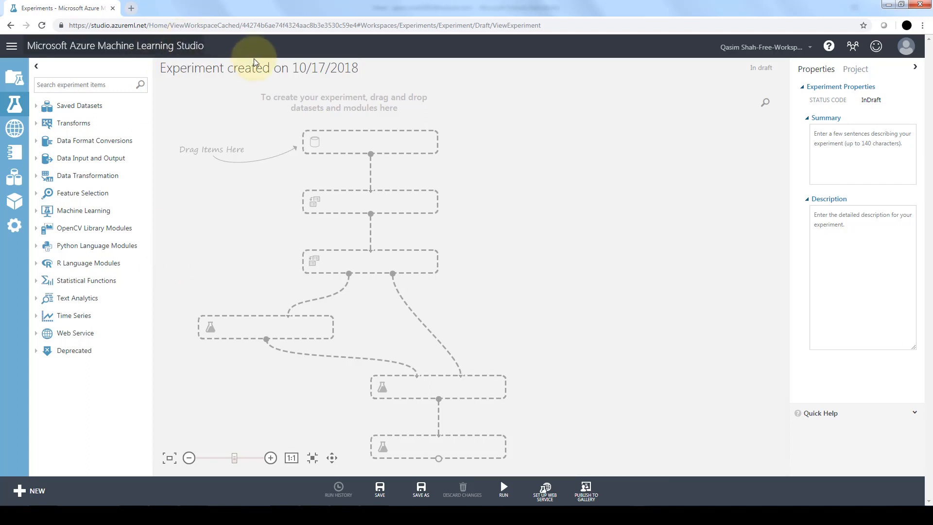
Rename the experiment as "Automobile Price Example"
{"action": "left_click_drag", "start_coordinate": [359, 68], "coordinate": [159, 68]}
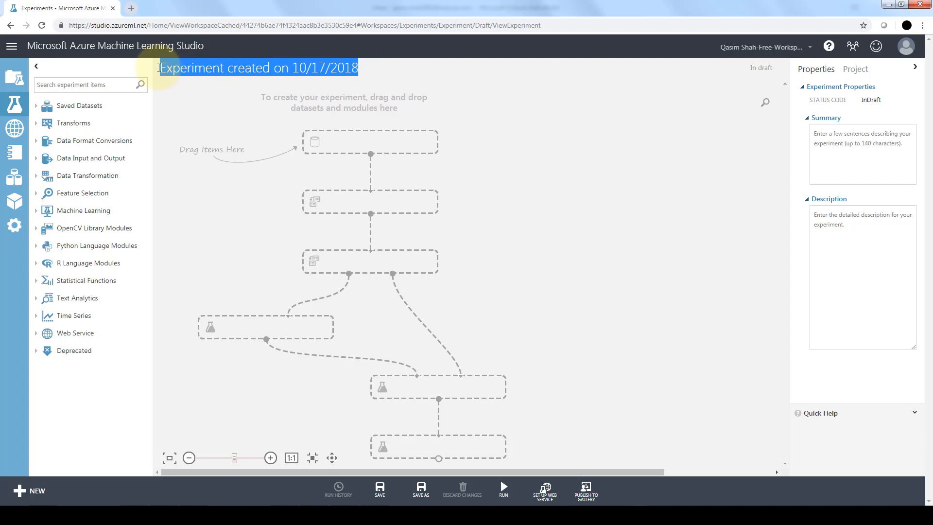
{"action": "type", "text": "Au"}
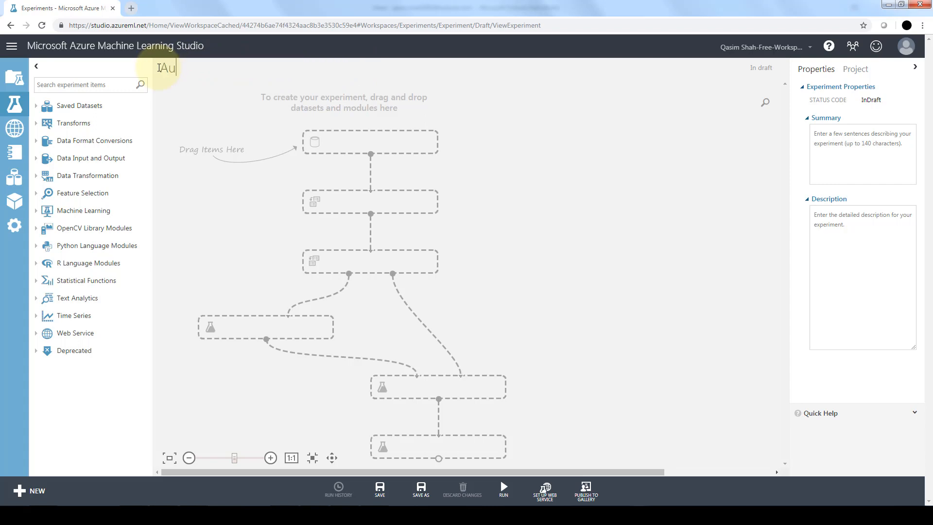
{"action": "type", "text": "tomobile Price Example"}
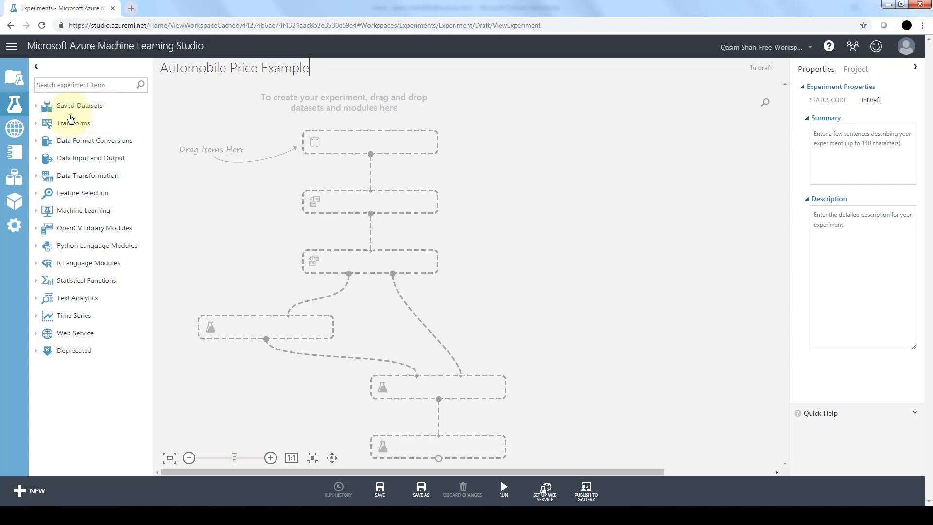
Find the Automobile price data (Raw) sample among the saved datasets and place it on the experiment canvas
{"action": "left_click", "coordinate": [36, 107]}
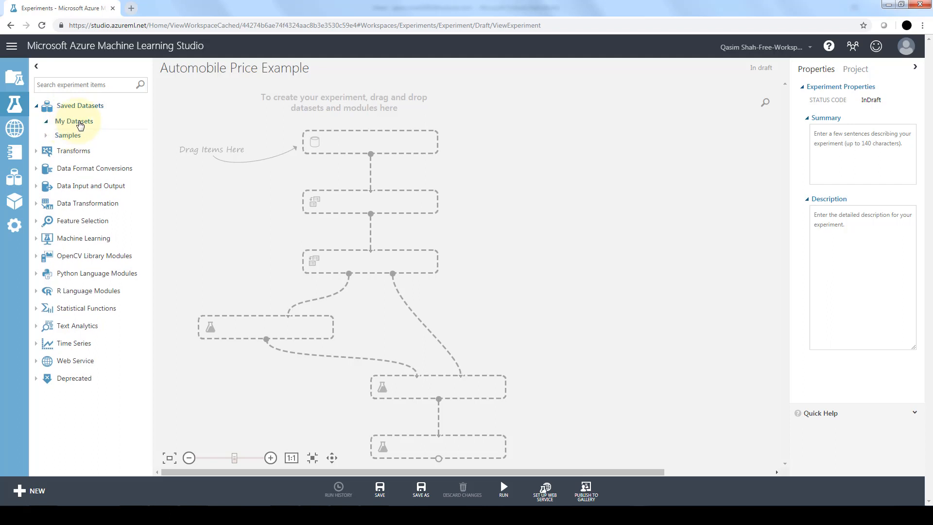
{"action": "left_click", "coordinate": [80, 125]}
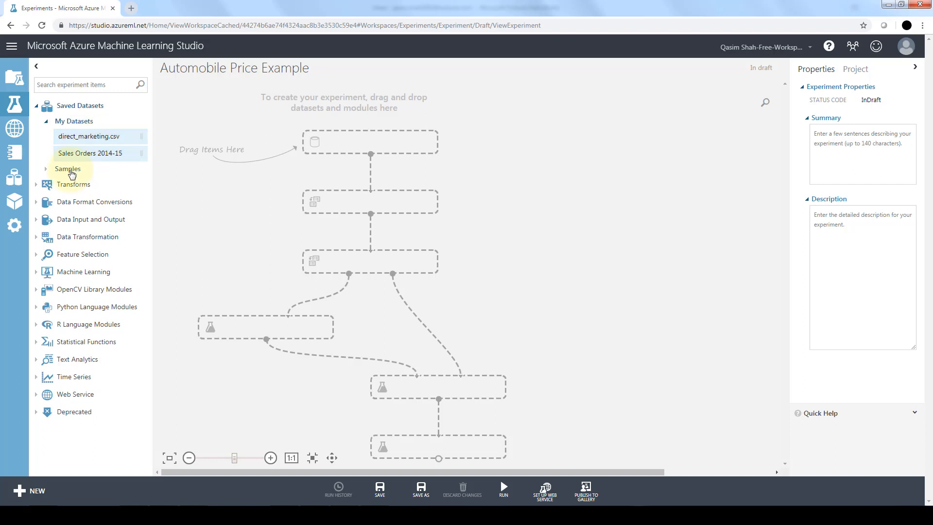
{"action": "left_click", "coordinate": [68, 169]}
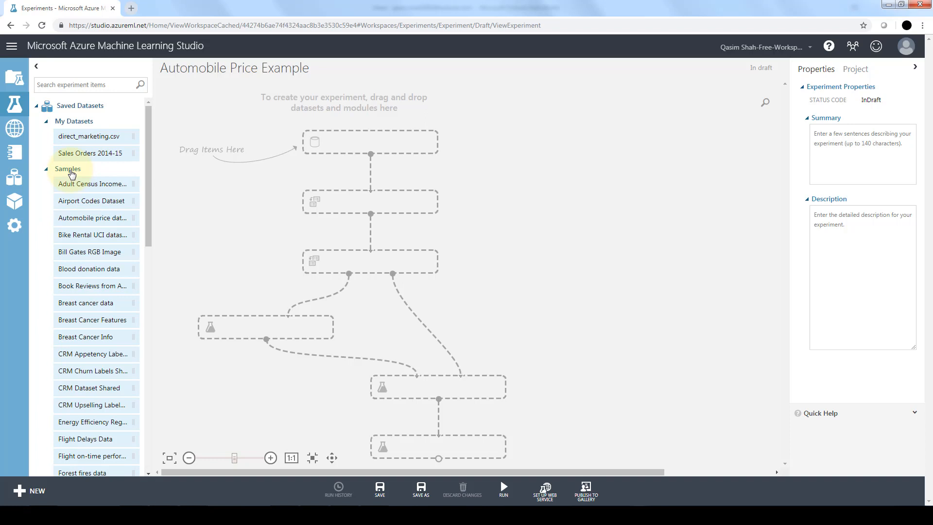
{"action": "left_click", "coordinate": [48, 170]}
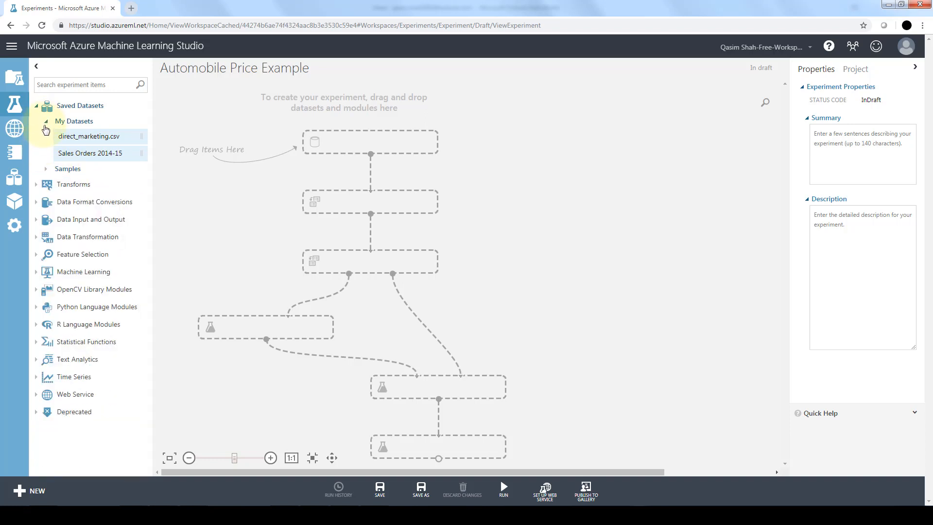
{"action": "left_click", "coordinate": [46, 121]}
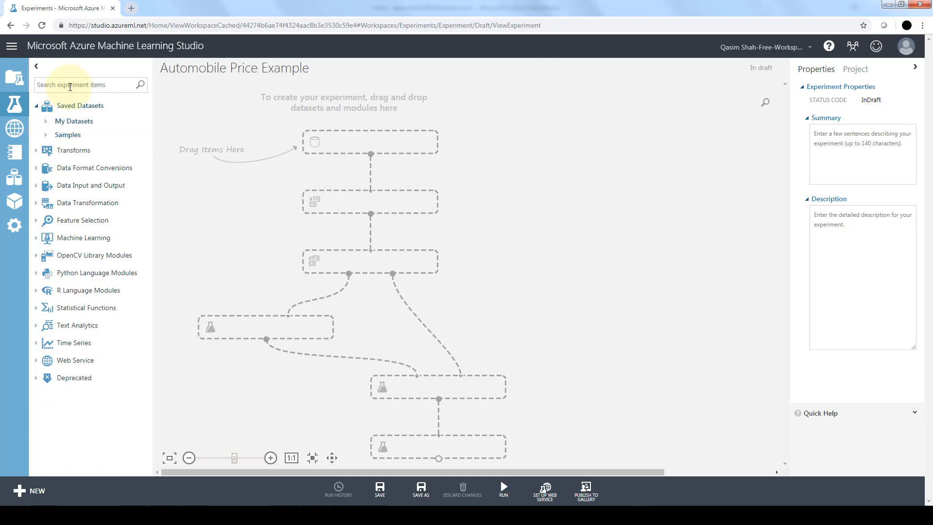
{"action": "left_click", "coordinate": [70, 87]}
{"action": "type", "text": "autom"}
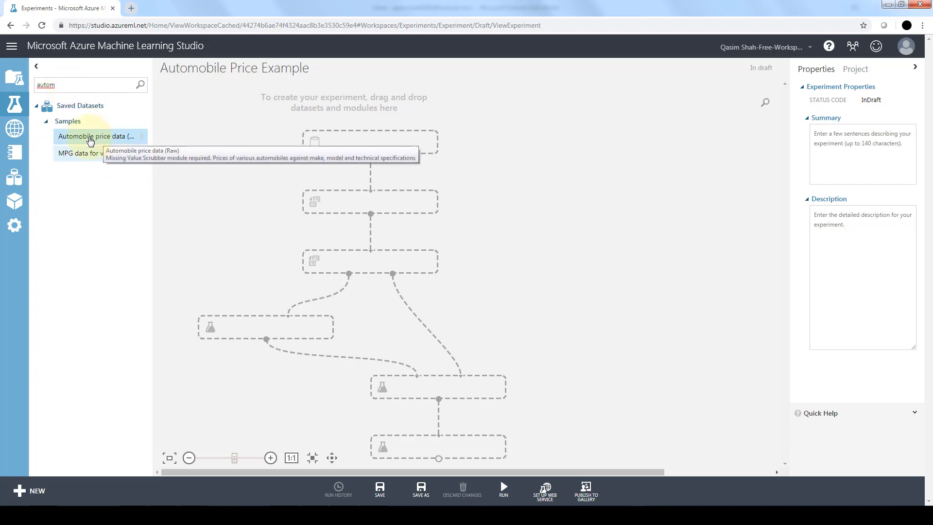
{"action": "left_click_drag", "start_coordinate": [90, 140], "coordinate": [373, 150]}
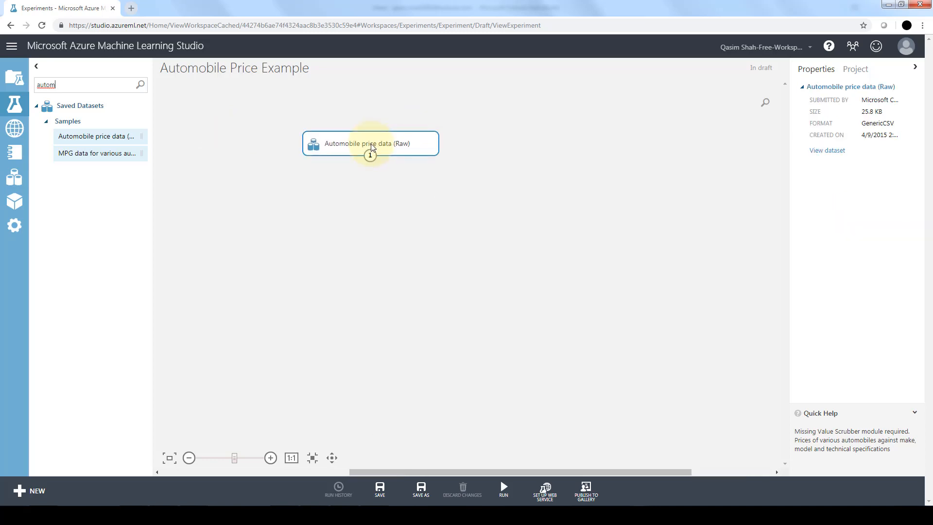
Visualize the Automobile price data (Raw) dataset to review its rows and columns, then close the view
{"action": "right_click", "coordinate": [414, 149]}
{"action": "mouse_move", "coordinate": [493, 225]}
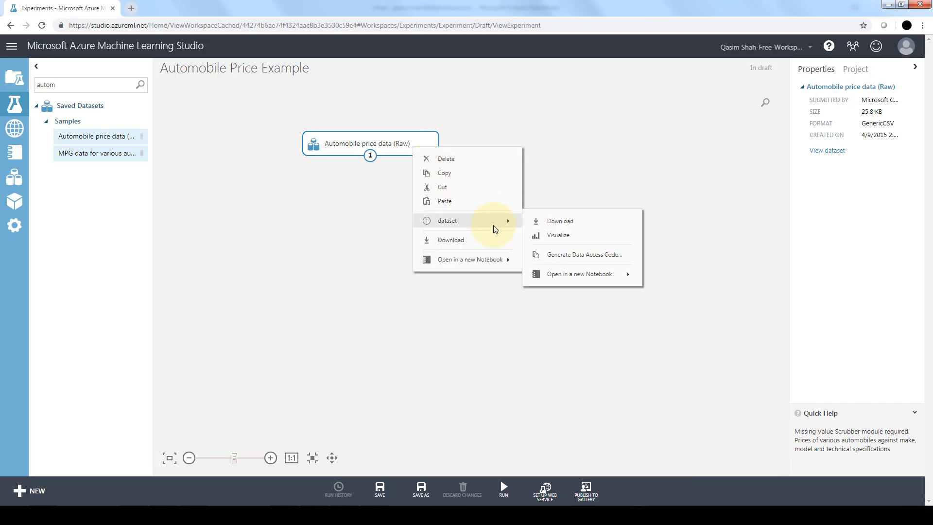
{"action": "left_click", "coordinate": [558, 235]}
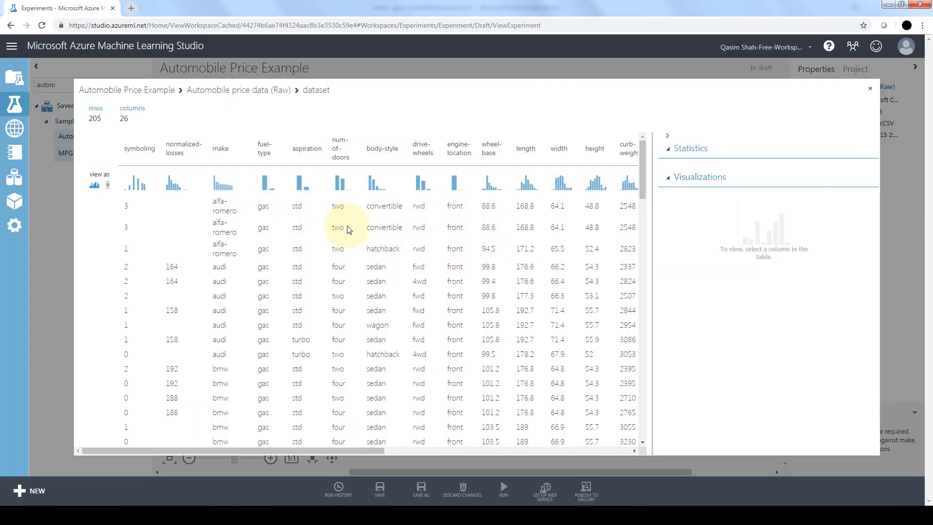
{"action": "left_click", "coordinate": [869, 88]}
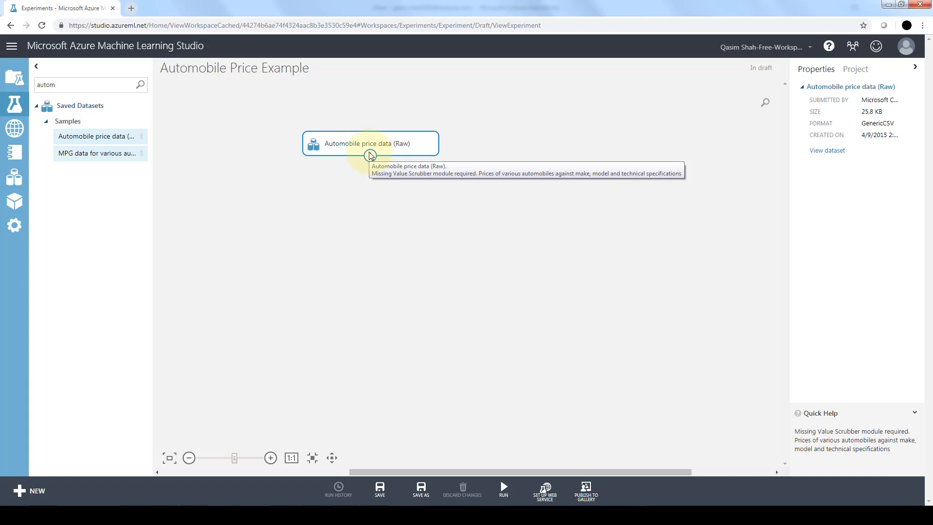
Visualize the automobile dataset again and examine its last columns, through to price
{"action": "right_click", "coordinate": [346, 147]}
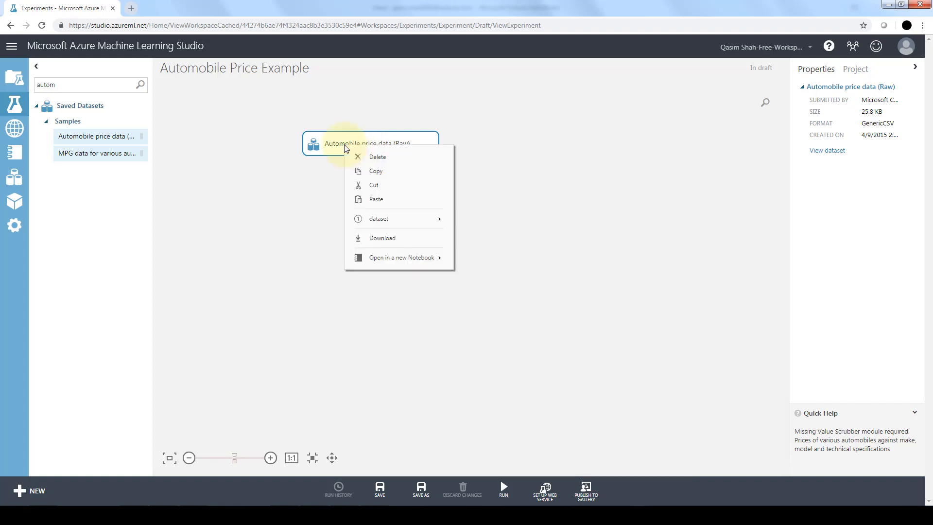
{"action": "mouse_move", "coordinate": [451, 223]}
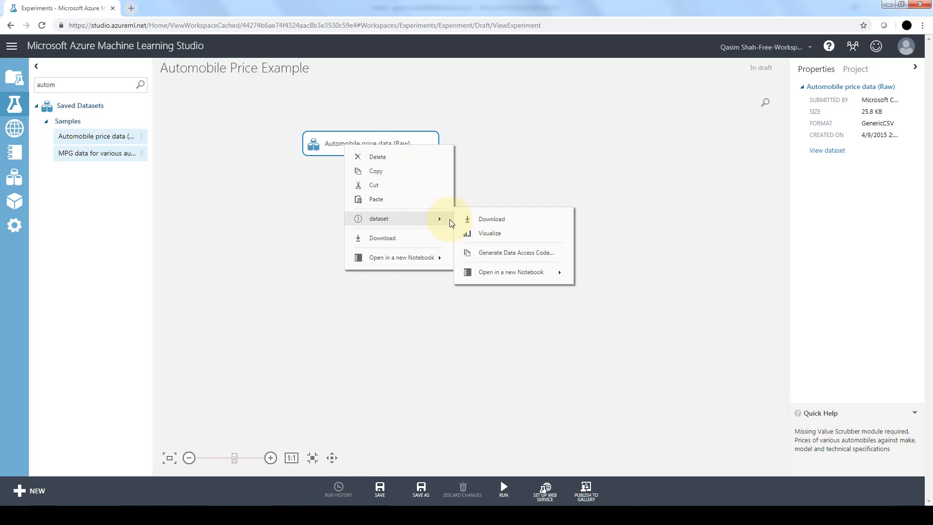
{"action": "left_click", "coordinate": [488, 234]}
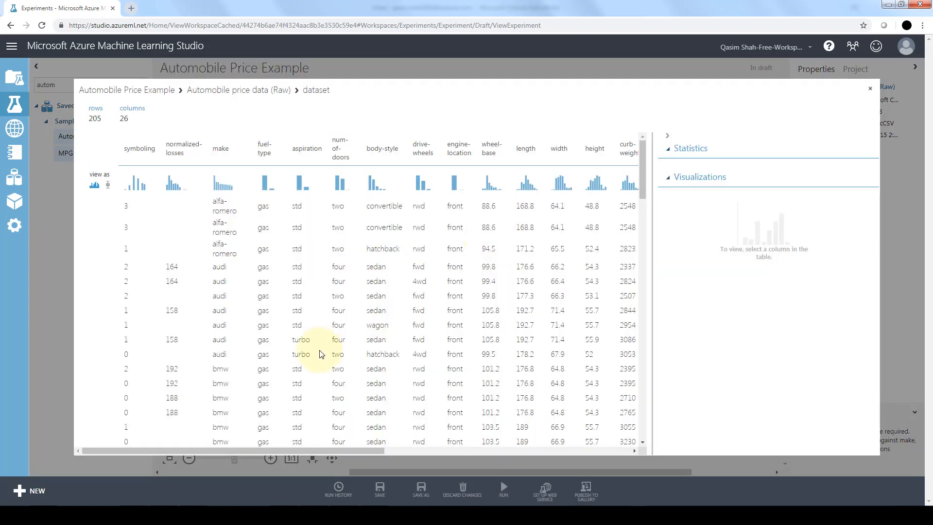
{"action": "left_click", "coordinate": [625, 450]}
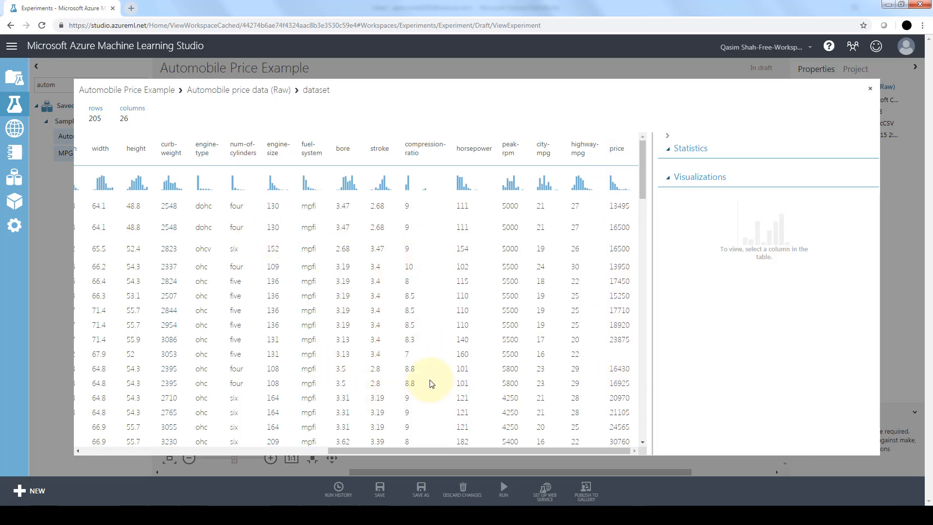
{"action": "left_click", "coordinate": [870, 88]}
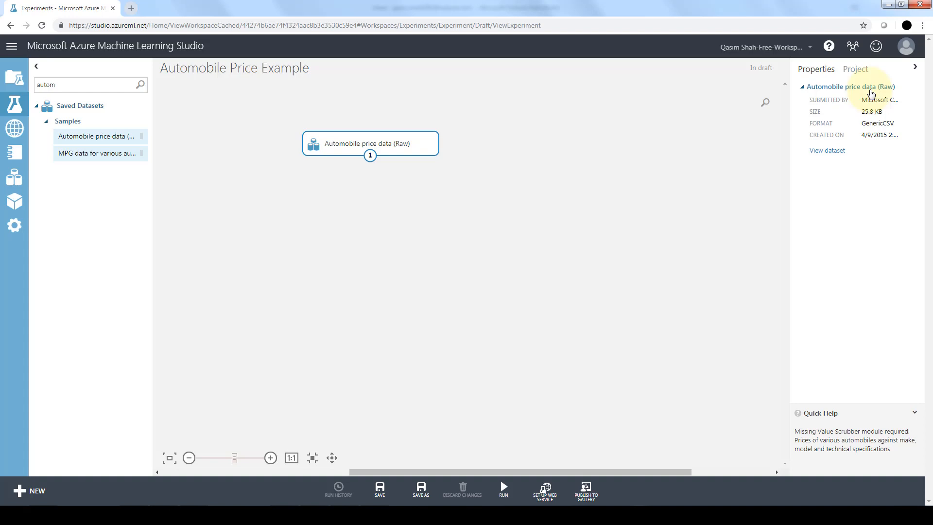
Reopen the dataset visualization and look over the vehicle rows and the first columns, including normalized-losses
{"action": "right_click", "coordinate": [397, 149]}
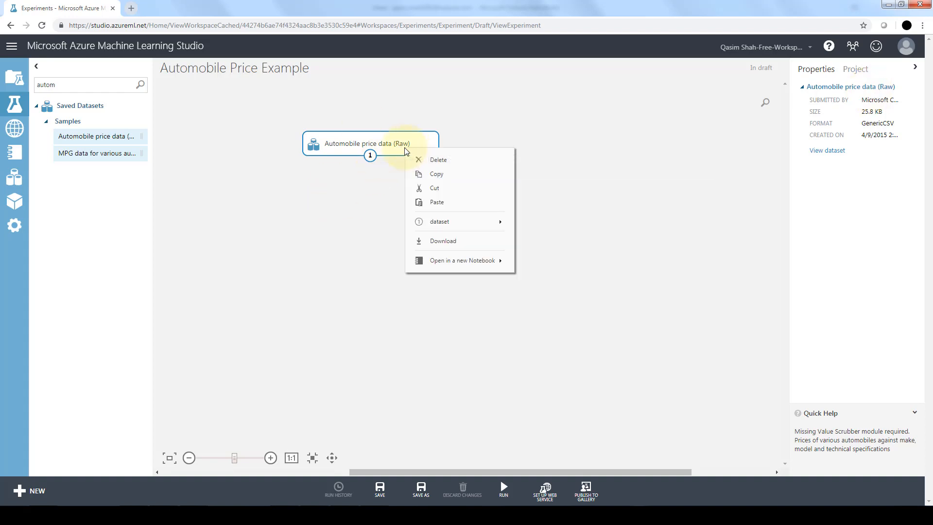
{"action": "mouse_move", "coordinate": [484, 221]}
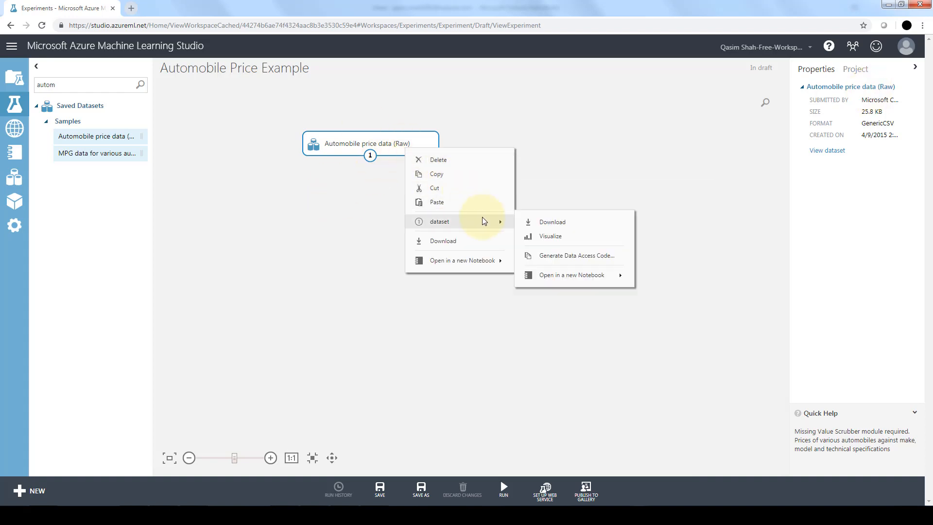
{"action": "left_click", "coordinate": [552, 235]}
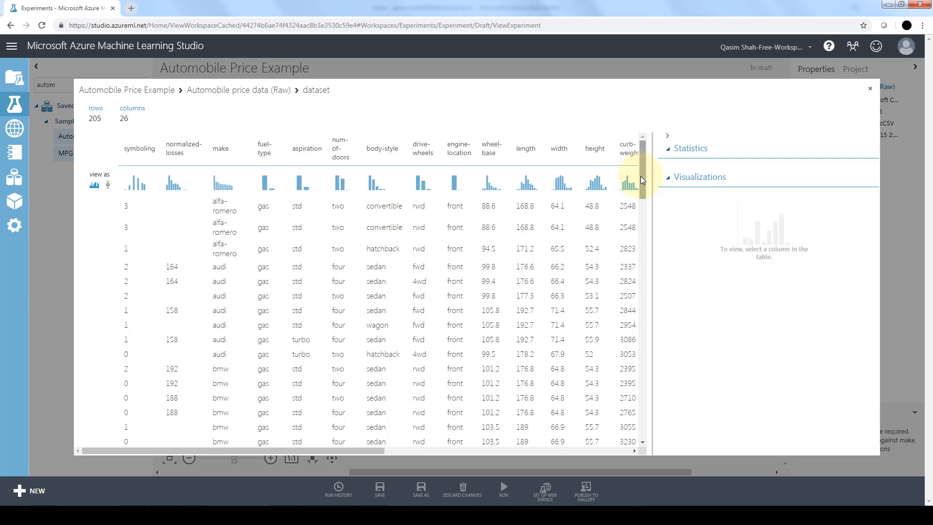
{"action": "left_click_drag", "start_coordinate": [640, 176], "coordinate": [662, 148]}
{"action": "left_click", "coordinate": [870, 88]}
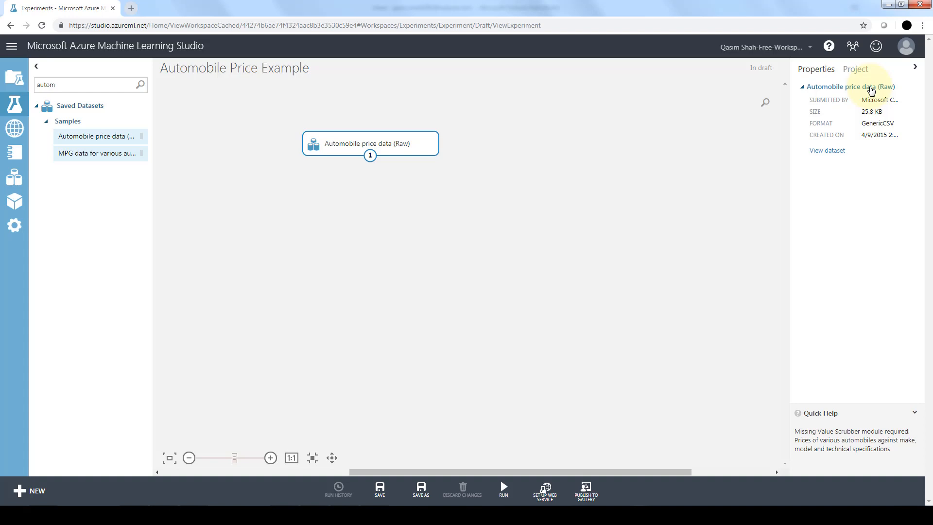
Search the experiment items for "select colum" and place the Select Columns in Dataset module below the automobile dataset
{"action": "left_click", "coordinate": [77, 86]}
{"action": "key", "text": "BackSpace"}
{"action": "key", "text": "BackSpace"}
{"action": "key", "text": "BackSpace"}
{"action": "key", "text": "BackSpace"}
{"action": "key", "text": "BackSpace"}
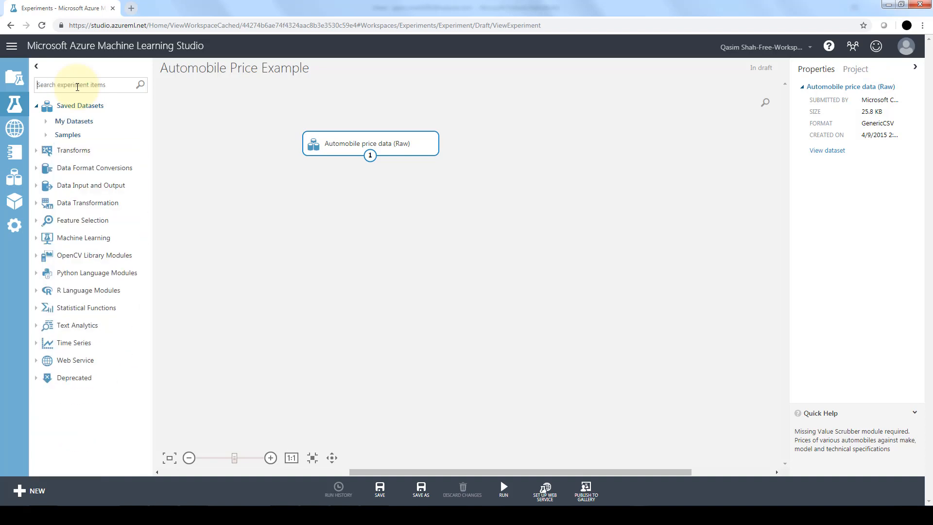
{"action": "type", "text": "sel"}
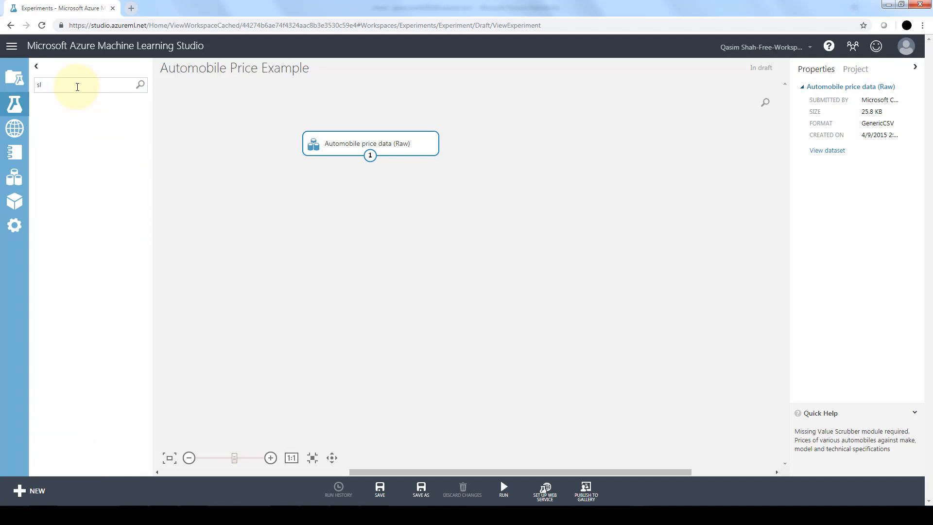
{"action": "type", "text": "ect colum"}
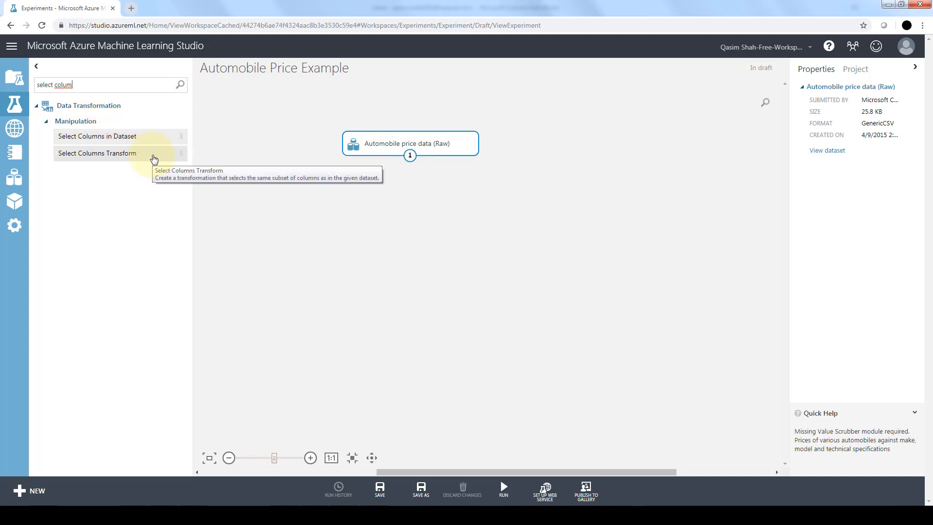
{"action": "left_click", "coordinate": [154, 160]}
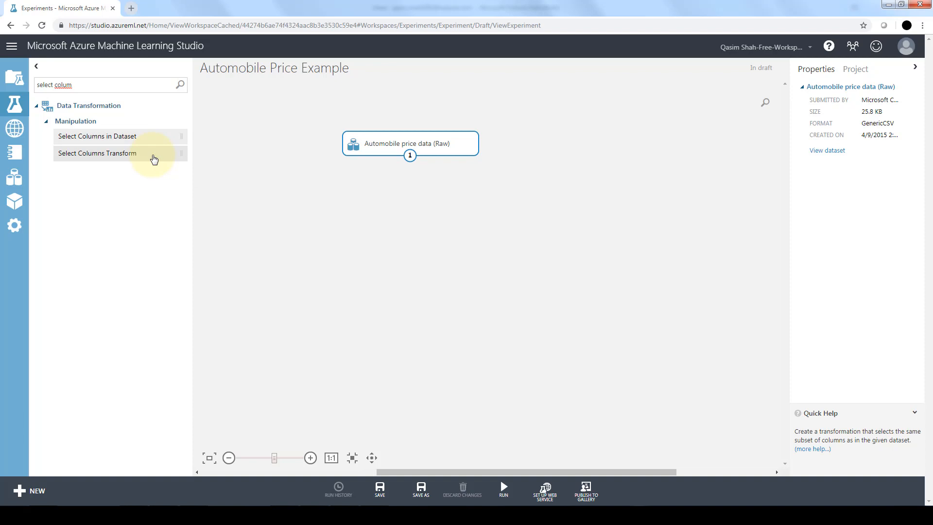
{"action": "left_click_drag", "start_coordinate": [140, 140], "coordinate": [321, 222]}
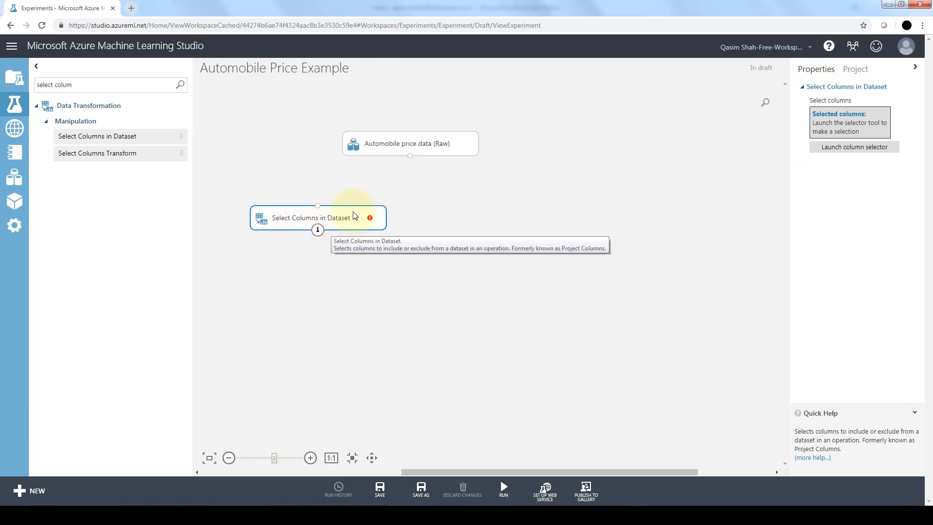
Set Select Columns in Dataset to begin with all columns and exclude normalized-losses, and connect the automobile dataset's output to the module's input
{"action": "left_click", "coordinate": [826, 148]}
{"action": "left_click", "coordinate": [388, 237]}
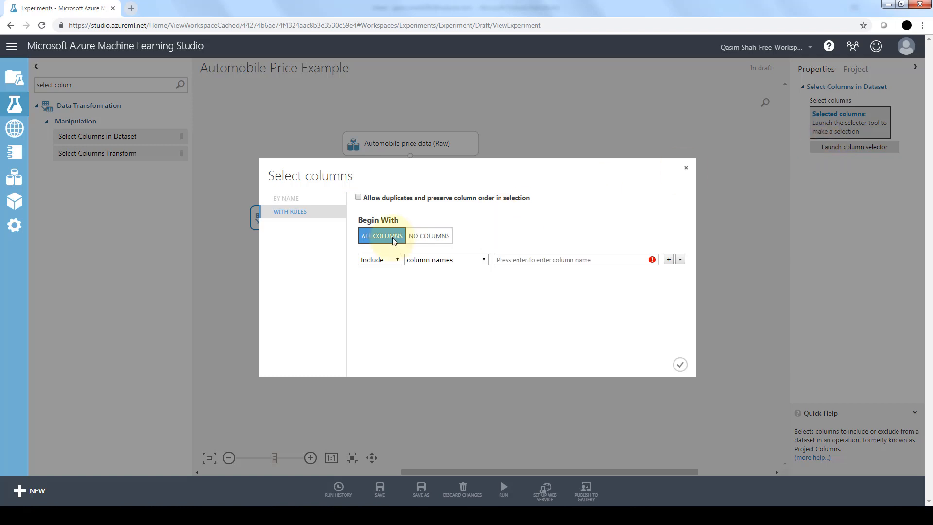
{"action": "left_click", "coordinate": [387, 259]}
{"action": "left_click", "coordinate": [387, 278]}
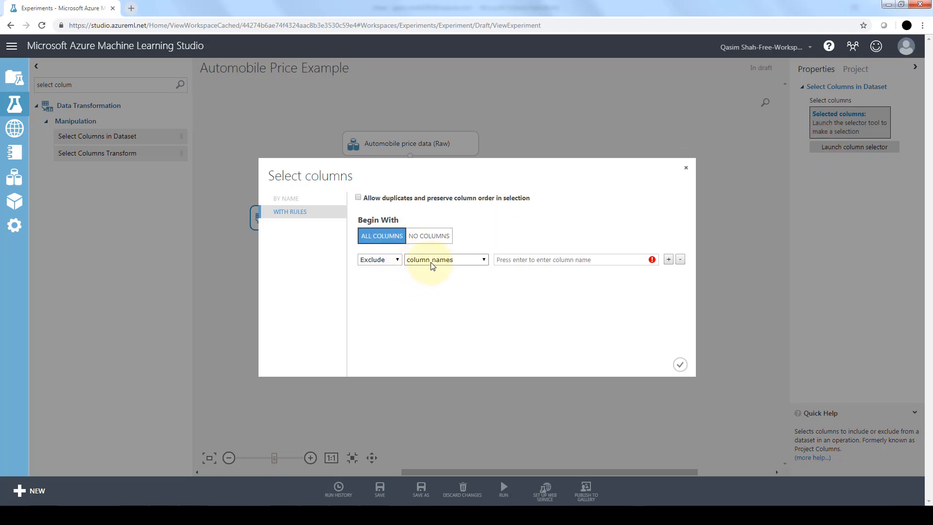
{"action": "left_click", "coordinate": [430, 262]}
{"action": "left_click", "coordinate": [431, 269]}
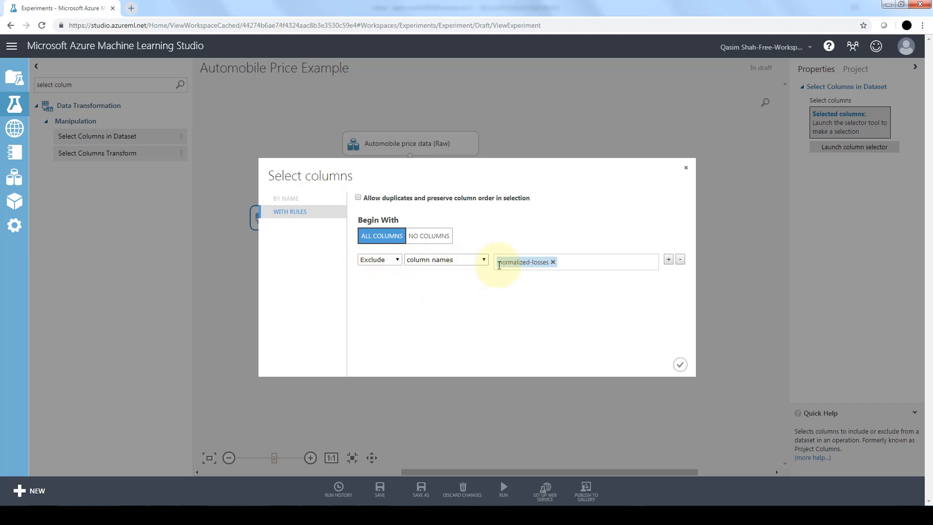
{"action": "left_click", "coordinate": [680, 365]}
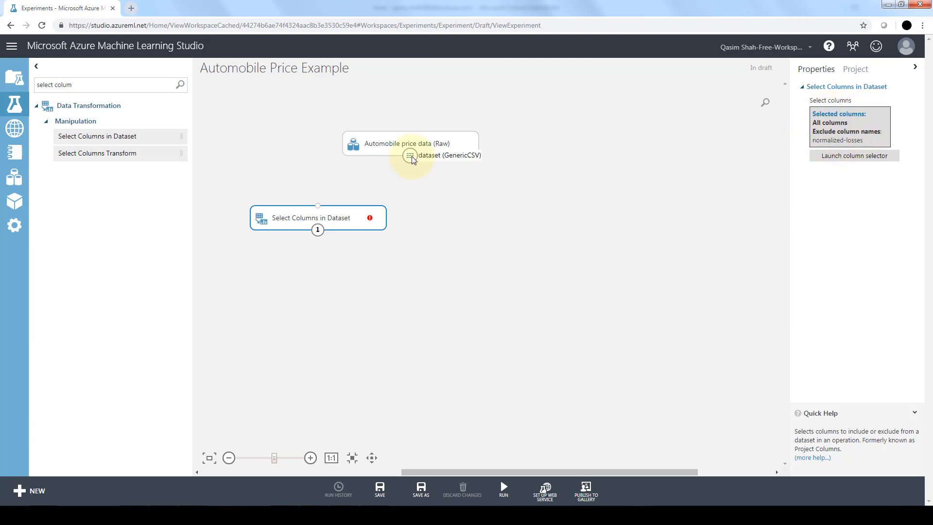
{"action": "left_click_drag", "start_coordinate": [412, 156], "coordinate": [322, 205]}
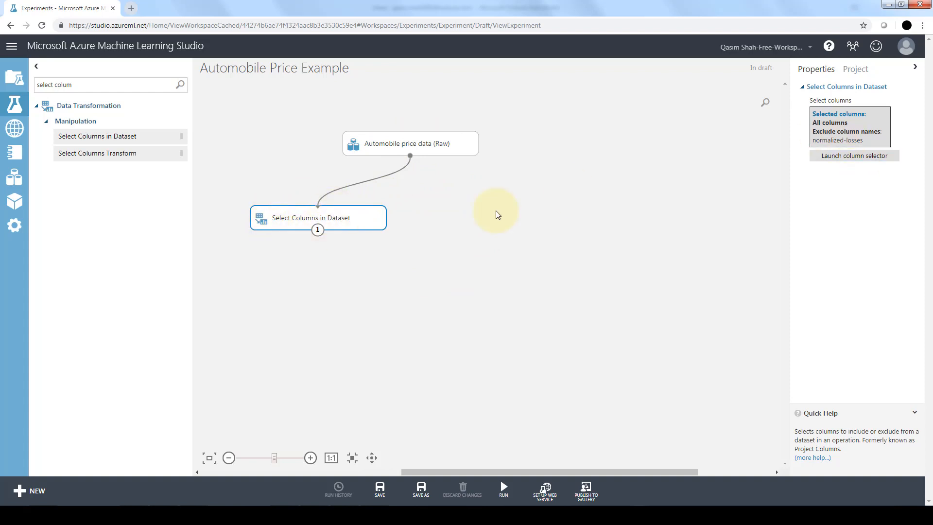
Search the experiment items for "clean" and place the Clean Missing Data module below Select Columns in Dataset
{"action": "mouse_move", "coordinate": [424, 147]}
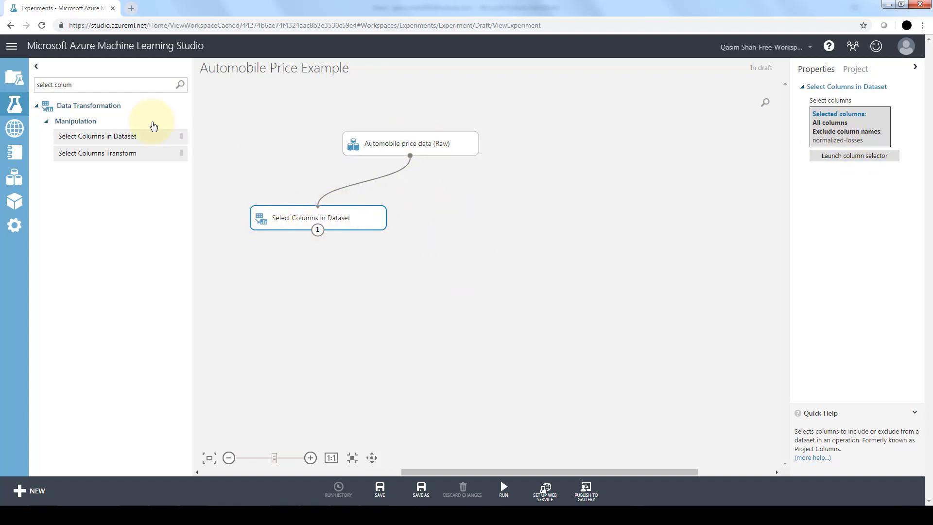
{"action": "key", "text": "BackSpace"}
{"action": "key", "text": "BackSpace"}
{"action": "key", "text": "BackSpace"}
{"action": "key", "text": "BackSpace"}
{"action": "key", "text": "BackSpace"}
{"action": "key", "text": "BackSpace"}
{"action": "key", "text": "BackSpace"}
{"action": "key", "text": "BackSpace"}
{"action": "key", "text": "BackSpace"}
{"action": "key", "text": "BackSpace"}
{"action": "key", "text": "BackSpace"}
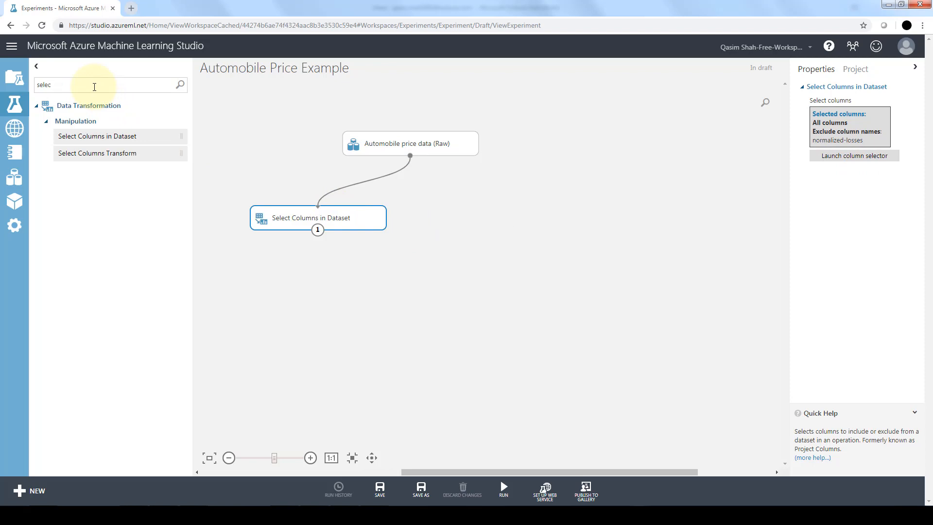
{"action": "key", "text": "BackSpace"}
{"action": "type", "text": "cle"}
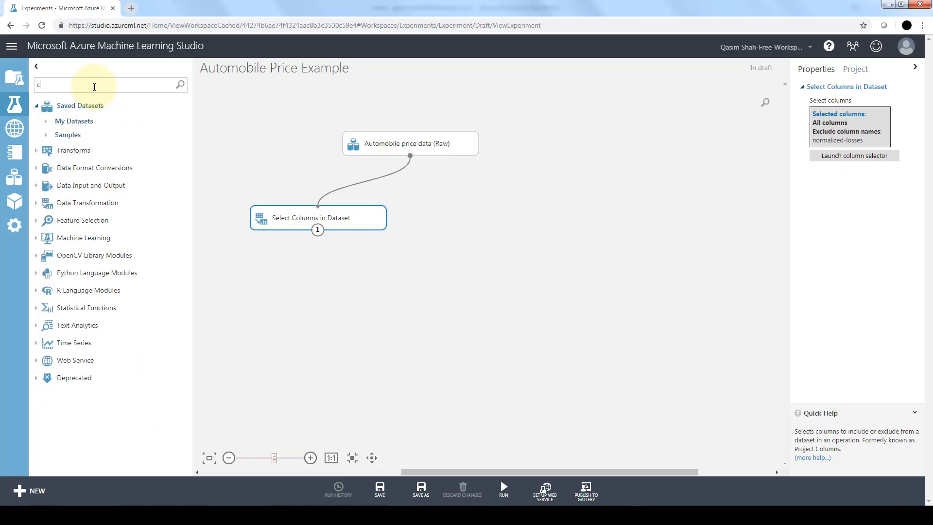
{"action": "type", "text": "a"}
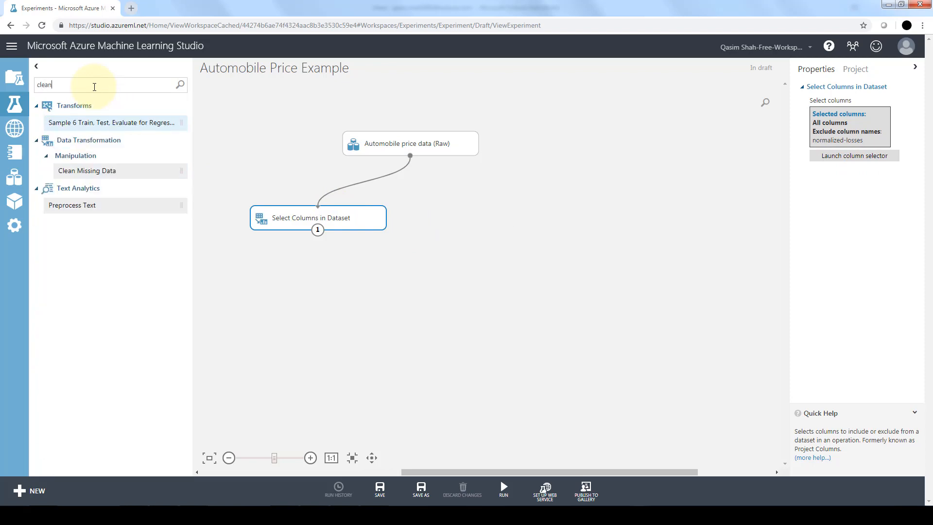
{"action": "type", "text": "n"}
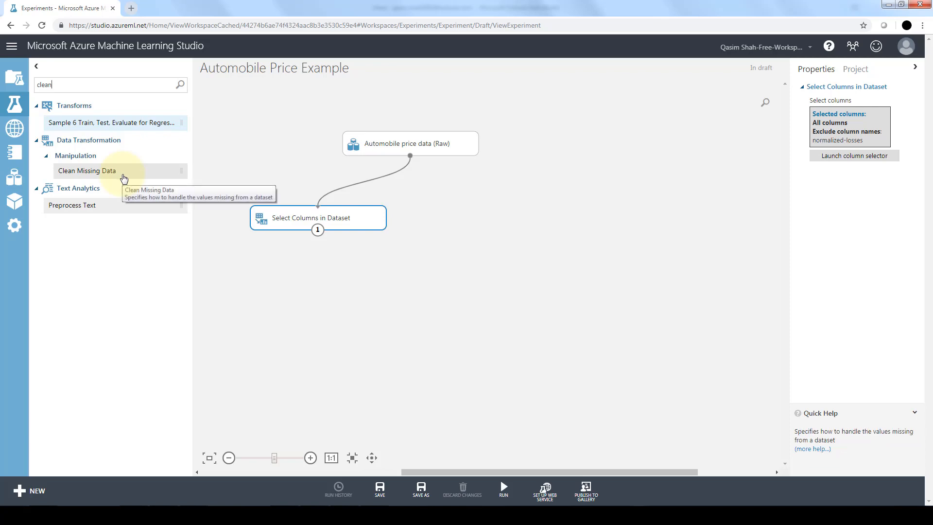
{"action": "left_click_drag", "start_coordinate": [217, 209], "coordinate": [394, 285]}
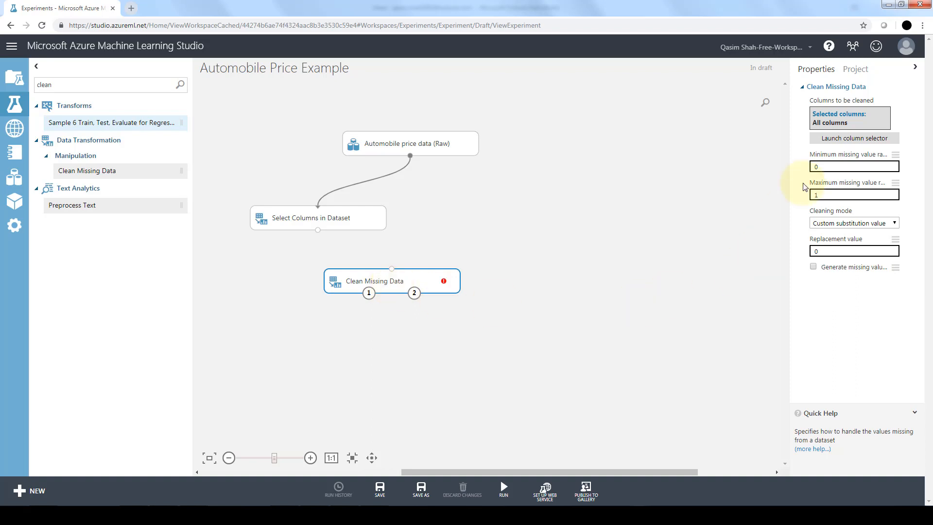
Set the cleaning mode of Clean Missing Data to Remove entire row
{"action": "left_click", "coordinate": [837, 162]}
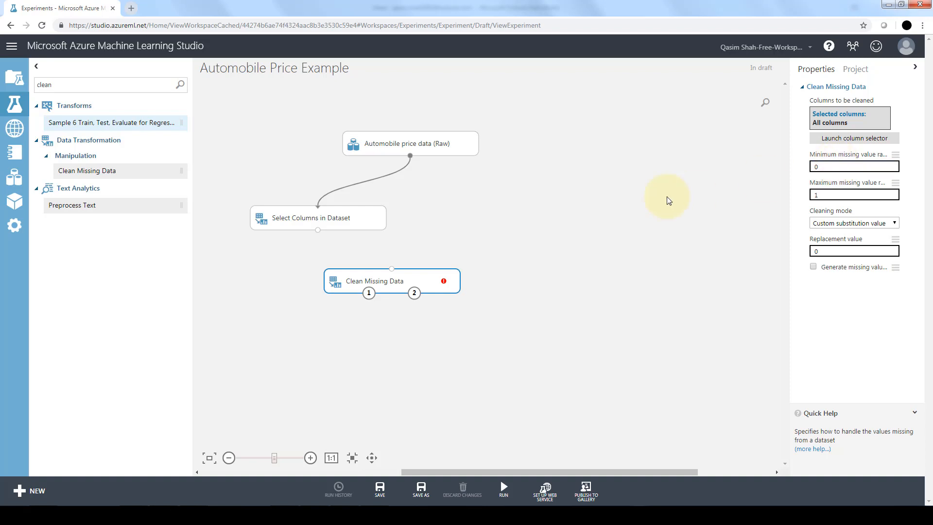
{"action": "left_click", "coordinate": [826, 223]}
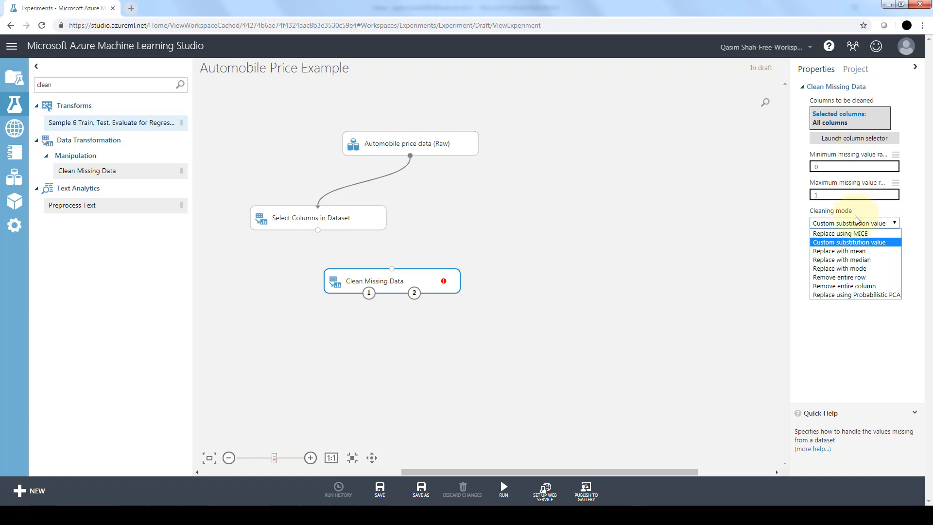
{"action": "left_click", "coordinate": [883, 279]}
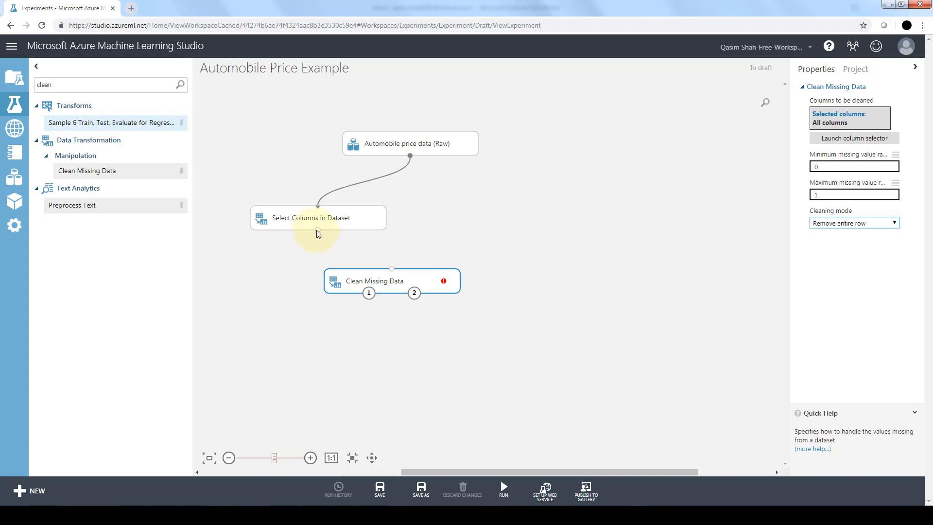
Connect the output of Select Columns in Dataset to the input of Clean Missing Data and run the experiment
{"action": "left_click_drag", "start_coordinate": [316, 229], "coordinate": [391, 267]}
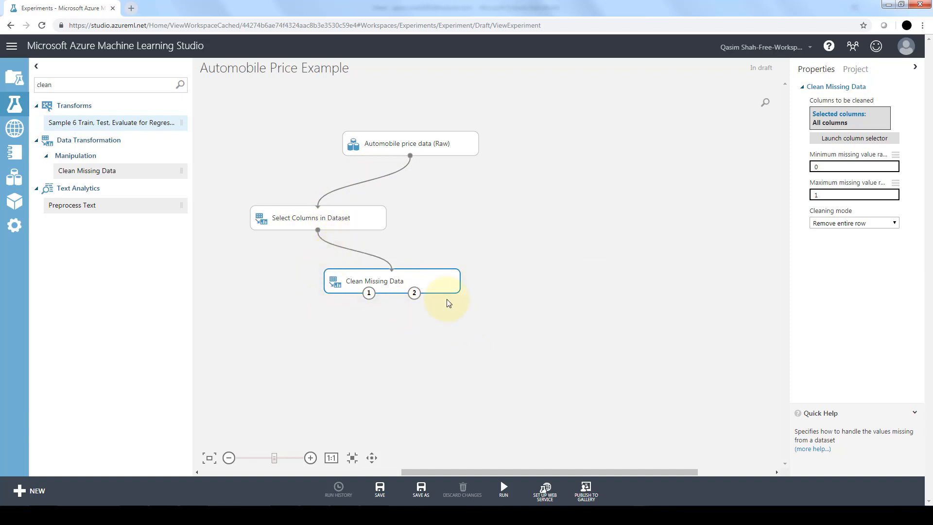
{"action": "mouse_move", "coordinate": [504, 488]}
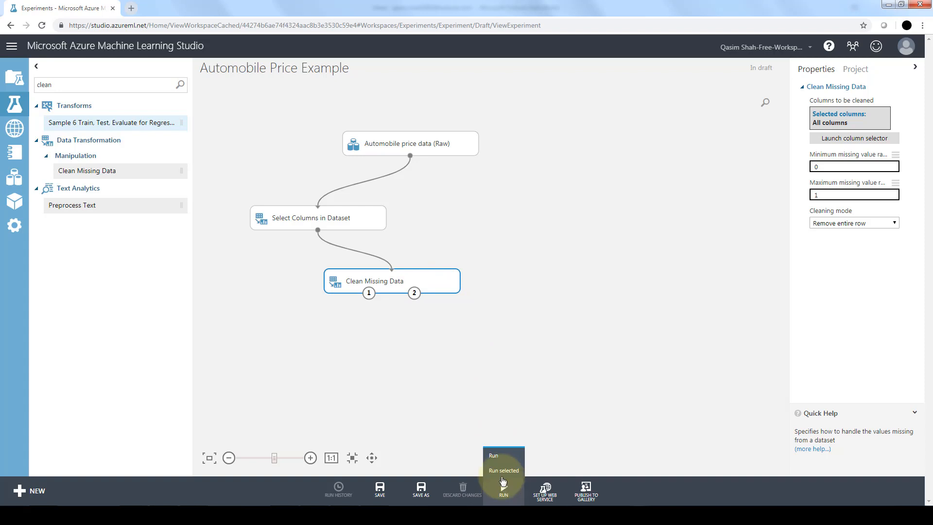
{"action": "left_click", "coordinate": [504, 455]}
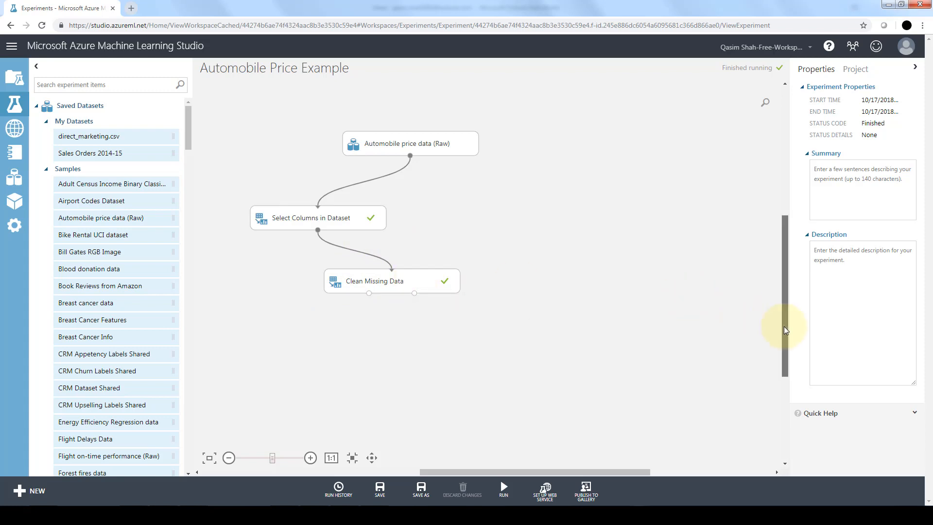
Search the experiment items for "select" and place a second Select Columns in Dataset module below Clean Missing Data
{"action": "left_click_drag", "start_coordinate": [783, 325], "coordinate": [781, 351]}
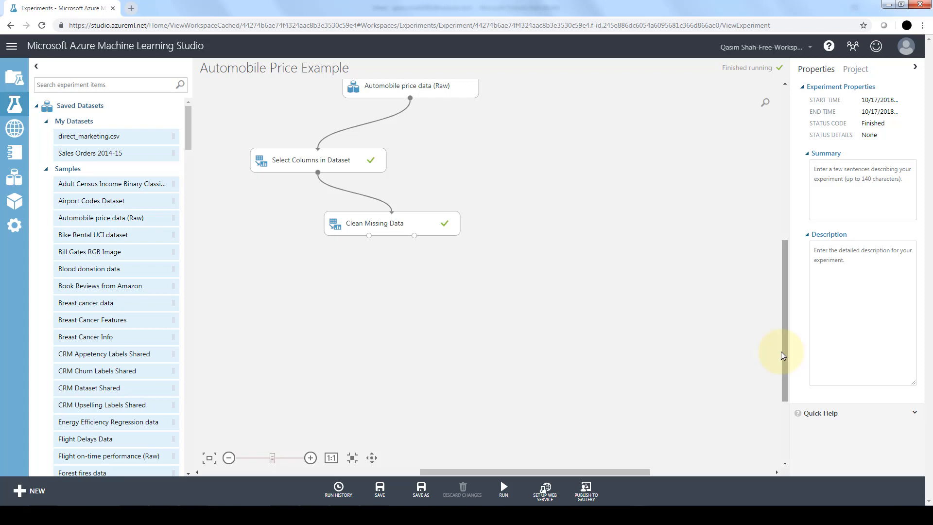
{"action": "left_click", "coordinate": [70, 84]}
{"action": "type", "text": "sele"}
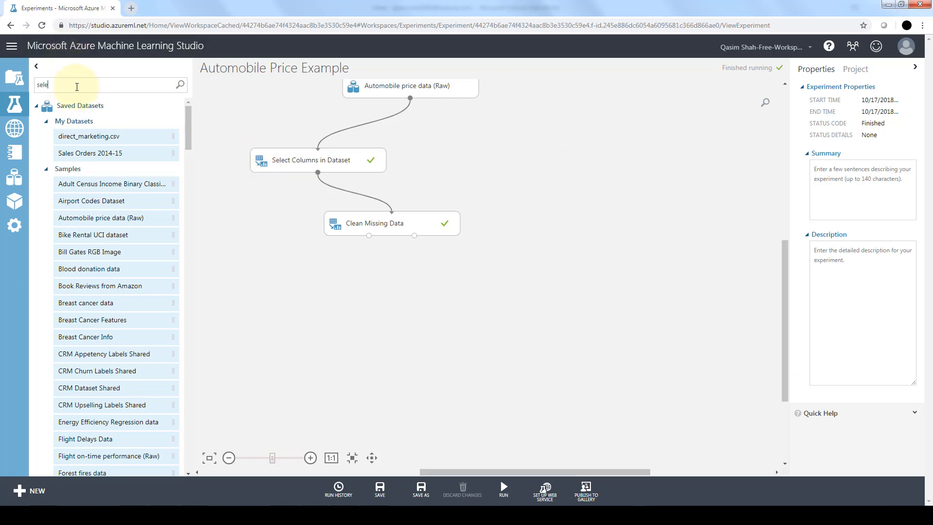
{"action": "type", "text": "ct"}
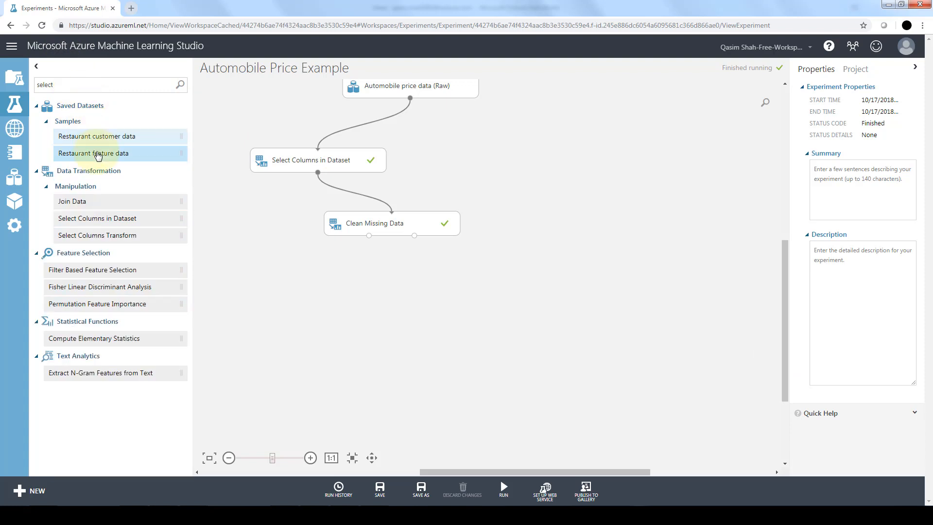
{"action": "left_click_drag", "start_coordinate": [127, 220], "coordinate": [316, 297]}
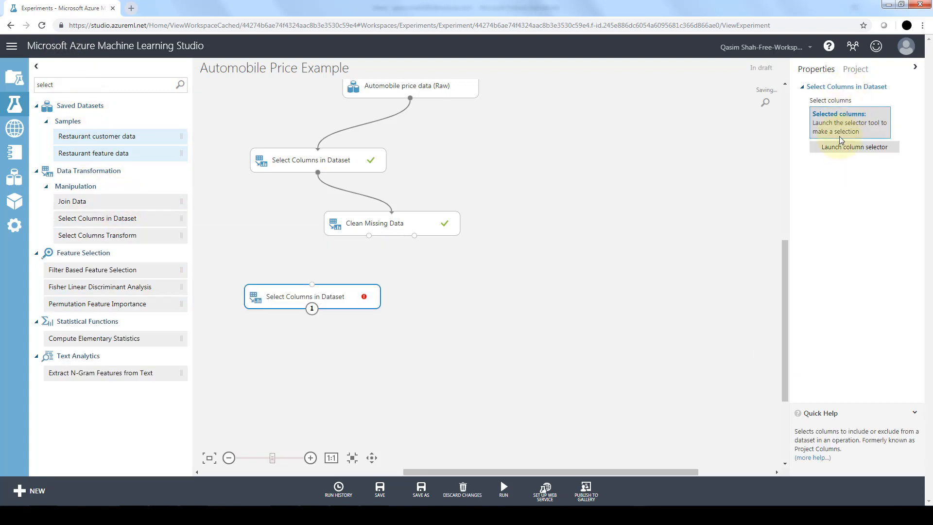
Include make, body-style, wheel-base, engine-size, horsepower, peak-rpm, highway-mpg and price in the second Select Columns module, and connect Clean Missing Data's first output to it
{"action": "left_click", "coordinate": [838, 150]}
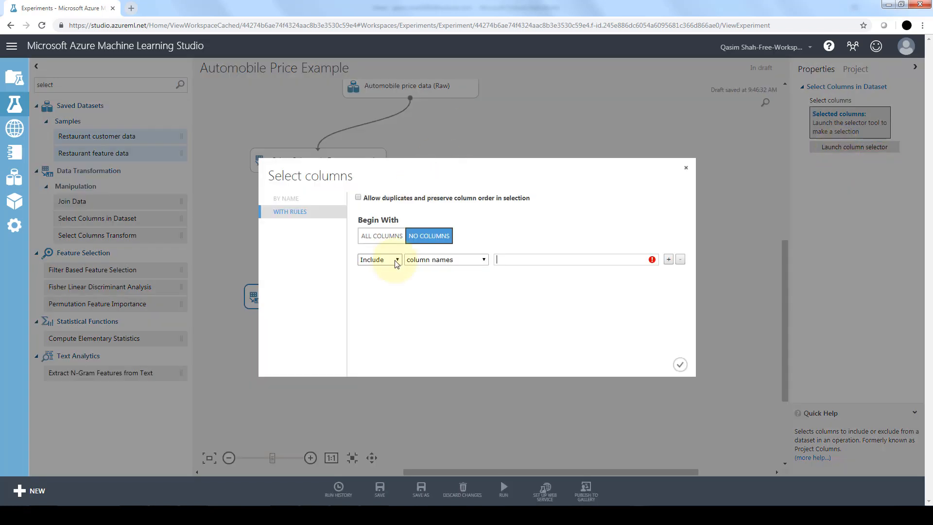
{"action": "left_click", "coordinate": [518, 261]}
{"action": "type", "text": "m"}
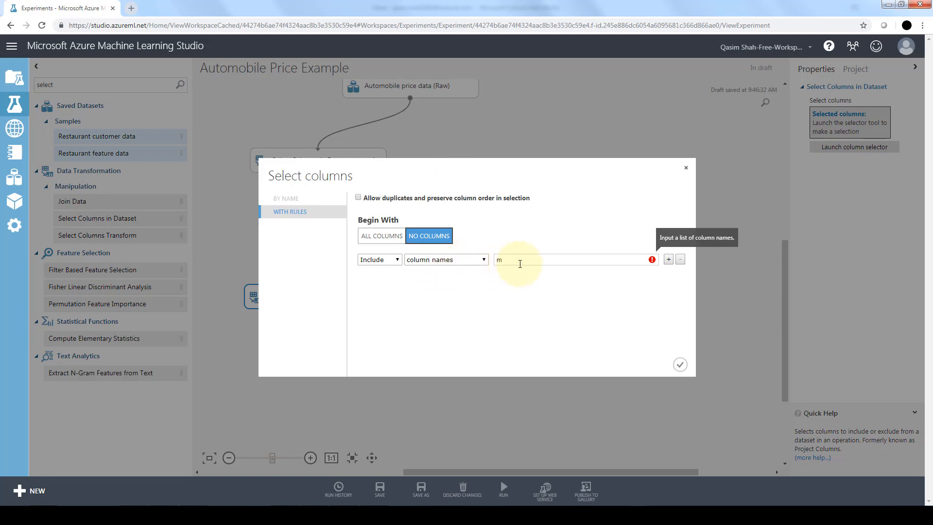
{"action": "type", "text": "make,body-style,wheel-base,engine-size,horsepower,peak-rpm,highway-mpg,price"}
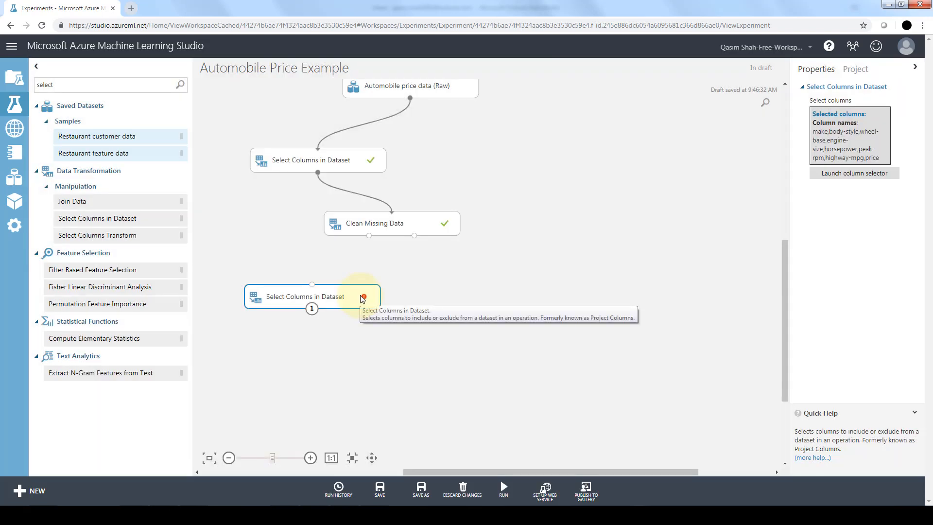
{"action": "mouse_move", "coordinate": [366, 295]}
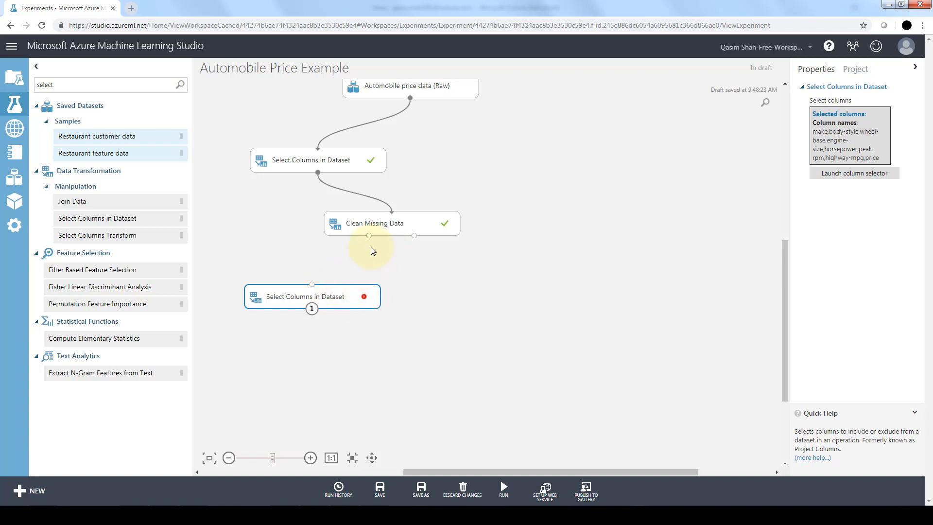
{"action": "left_click_drag", "start_coordinate": [369, 235], "coordinate": [312, 286]}
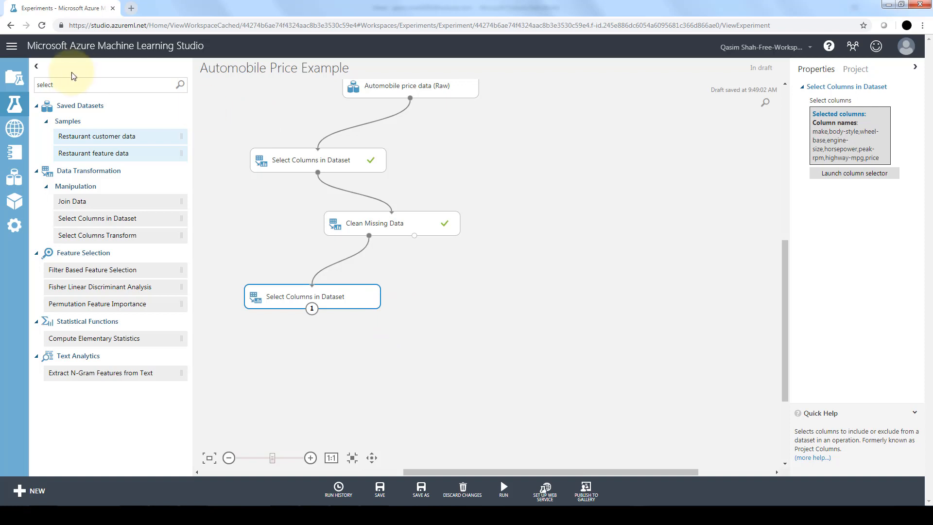
Search the experiment items for "spli" and place the Split Data module below the second Select Columns in Dataset
{"action": "key", "text": "BackSpace"}
{"action": "key", "text": "BackSpace"}
{"action": "key", "text": "BackSpace"}
{"action": "key", "text": "BackSpace"}
{"action": "key", "text": "BackSpace"}
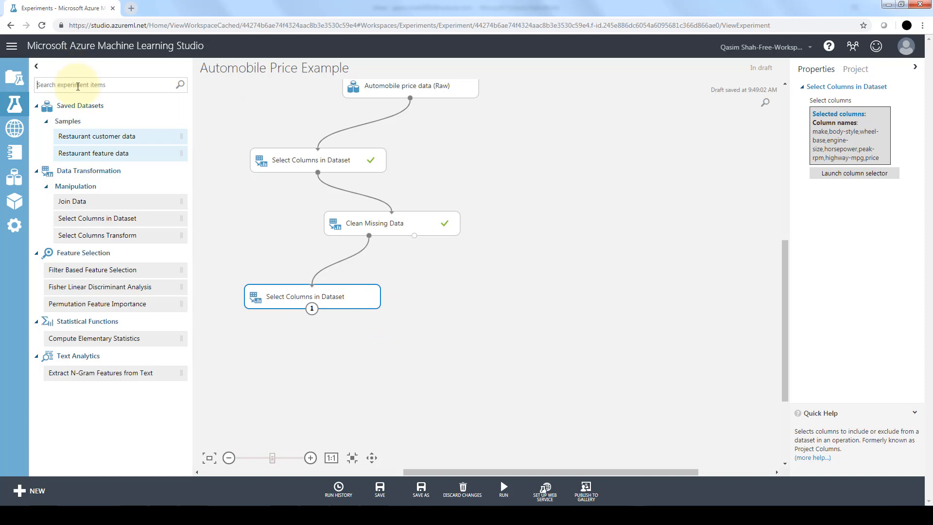
{"action": "type", "text": "spli"}
{"action": "left_click_drag", "start_coordinate": [73, 201], "coordinate": [384, 349]}
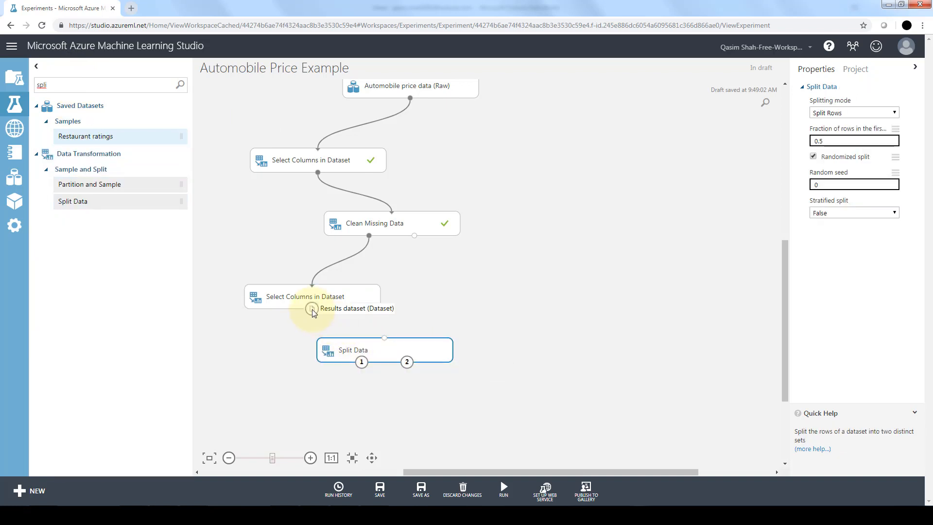
Connect the second Select Columns in Dataset to Split Data and set the fraction of rows in the first output to 0.75
{"action": "left_click_drag", "start_coordinate": [311, 309], "coordinate": [384, 346]}
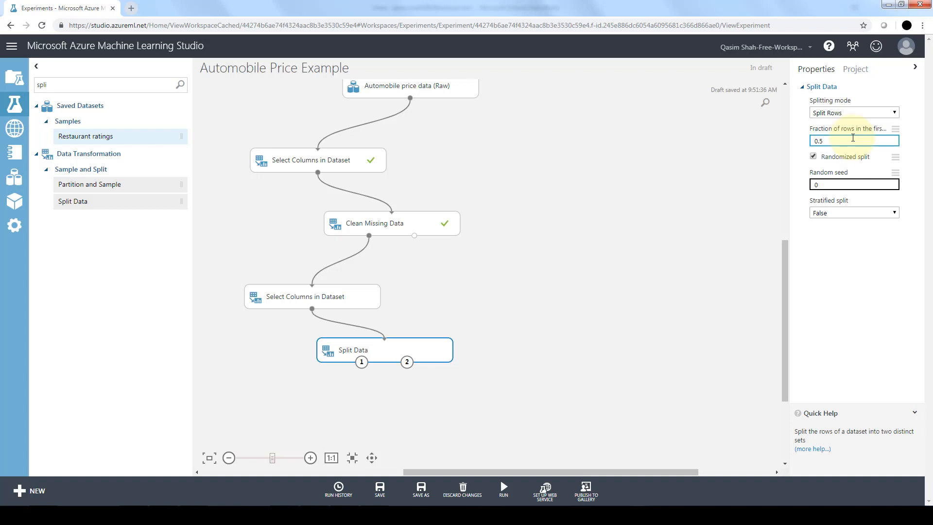
{"action": "type", "text": "75"}
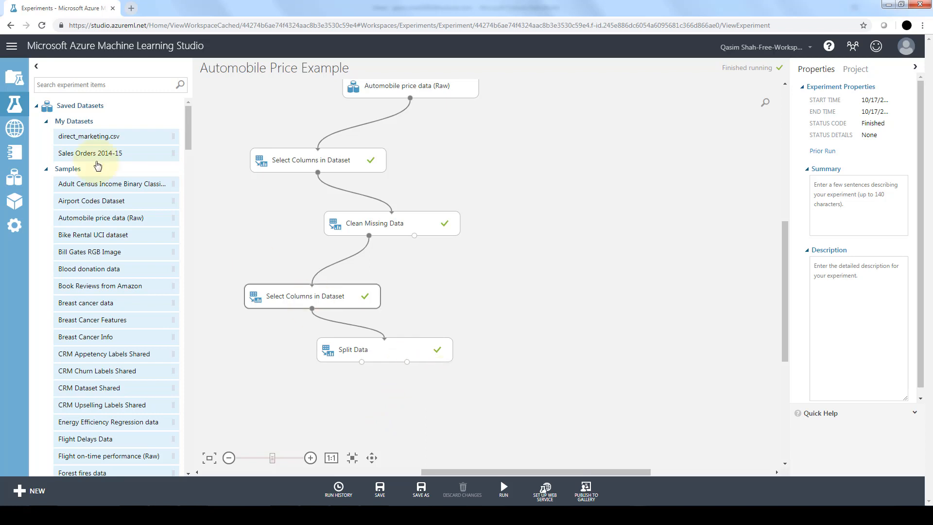
Find Linear Regression among the Machine Learning regression models and place it below Split Data
{"action": "left_click", "coordinate": [37, 106]}
{"action": "left_click", "coordinate": [36, 124]}
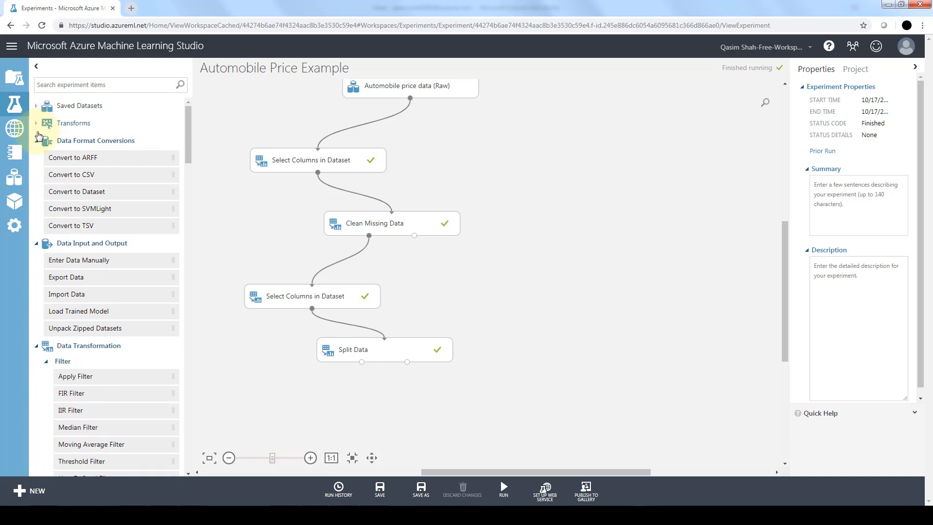
{"action": "left_click", "coordinate": [37, 141]}
{"action": "left_click", "coordinate": [37, 158]}
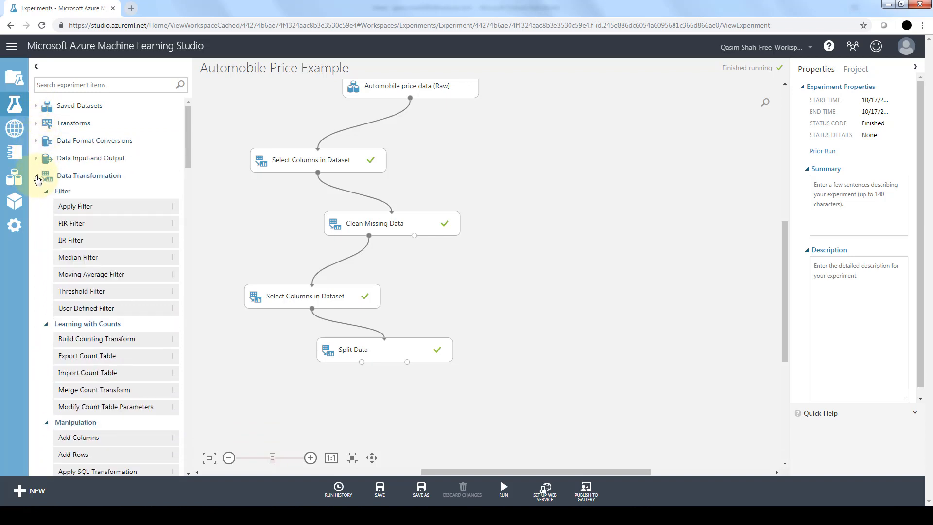
{"action": "left_click", "coordinate": [37, 176]}
{"action": "left_click", "coordinate": [37, 194]}
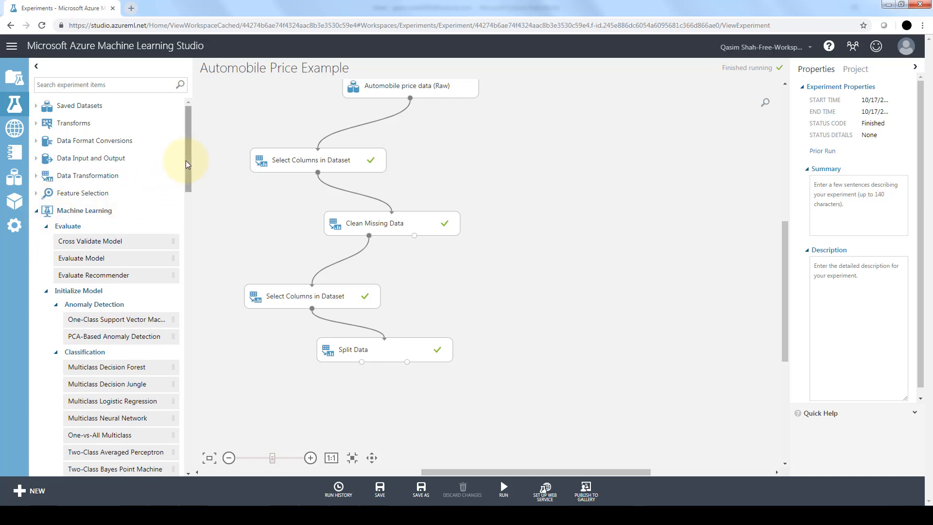
{"action": "left_click_drag", "start_coordinate": [187, 160], "coordinate": [187, 167]}
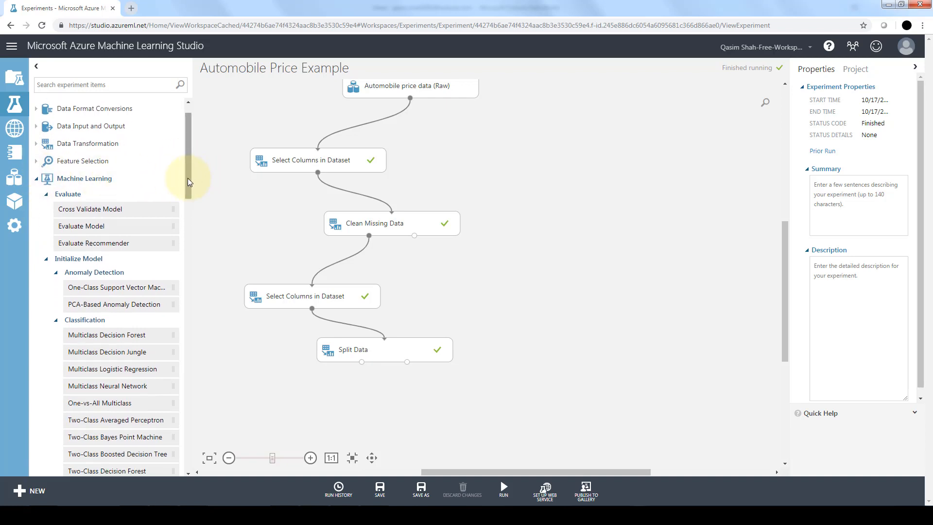
{"action": "left_click_drag", "start_coordinate": [188, 178], "coordinate": [180, 245]}
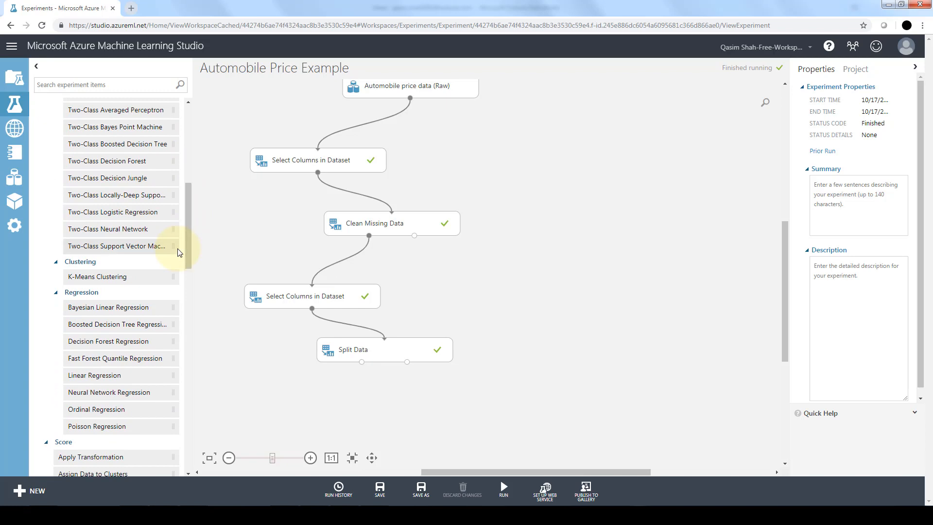
{"action": "left_click_drag", "start_coordinate": [114, 372], "coordinate": [298, 270]}
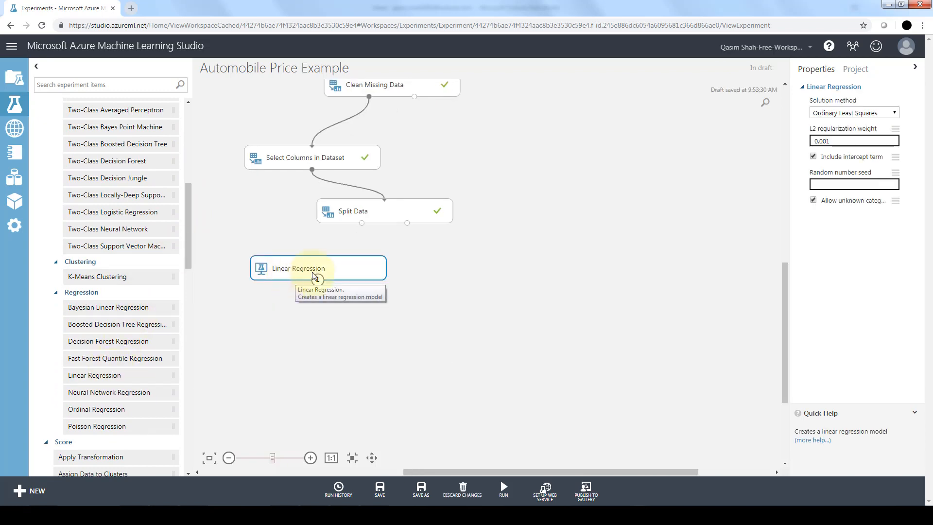
Search the experiment items for "train", place the Train Model module below Linear Regression, and connect Linear Regression's output to its first input
{"action": "left_click", "coordinate": [90, 85]}
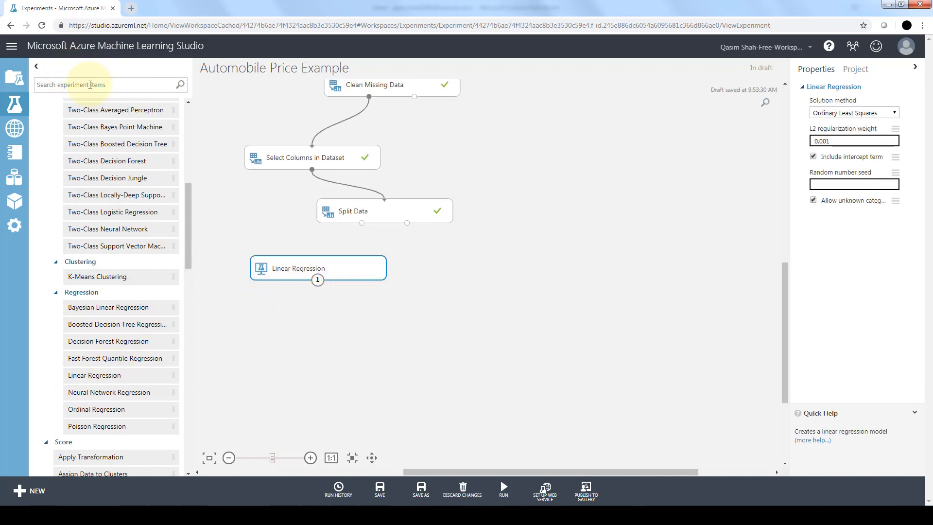
{"action": "type", "text": "train"}
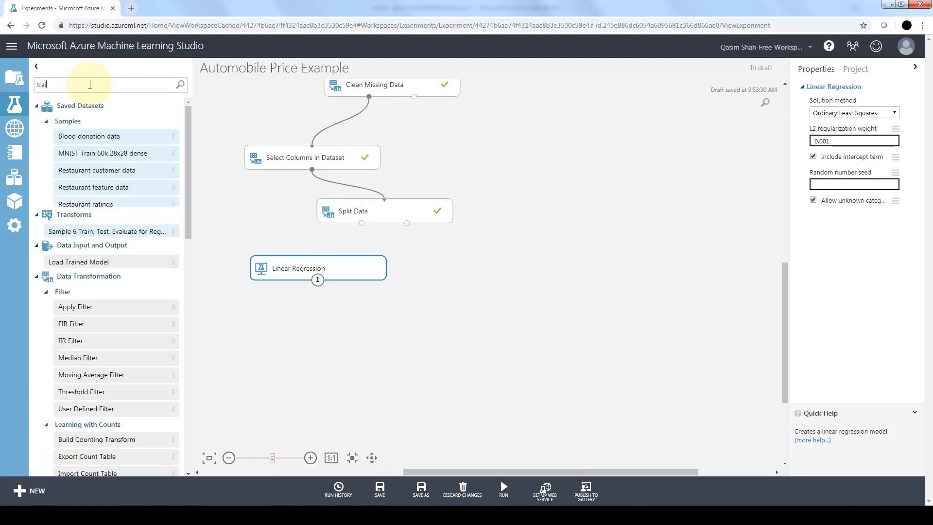
{"action": "scroll", "coordinate": [156, 194], "scroll_direction": "down", "scroll_amount": 3}
{"action": "left_click_drag", "start_coordinate": [76, 399], "coordinate": [429, 340]}
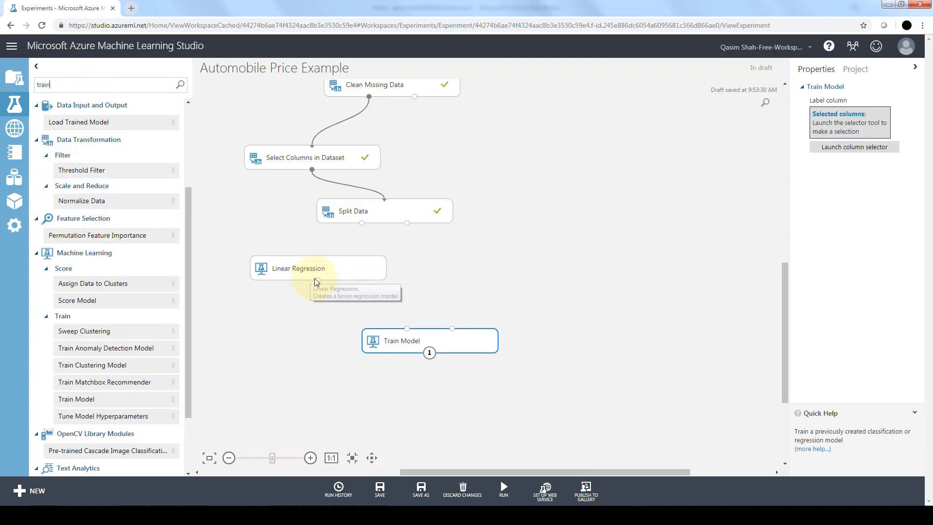
{"action": "left_click_drag", "start_coordinate": [318, 280], "coordinate": [407, 334]}
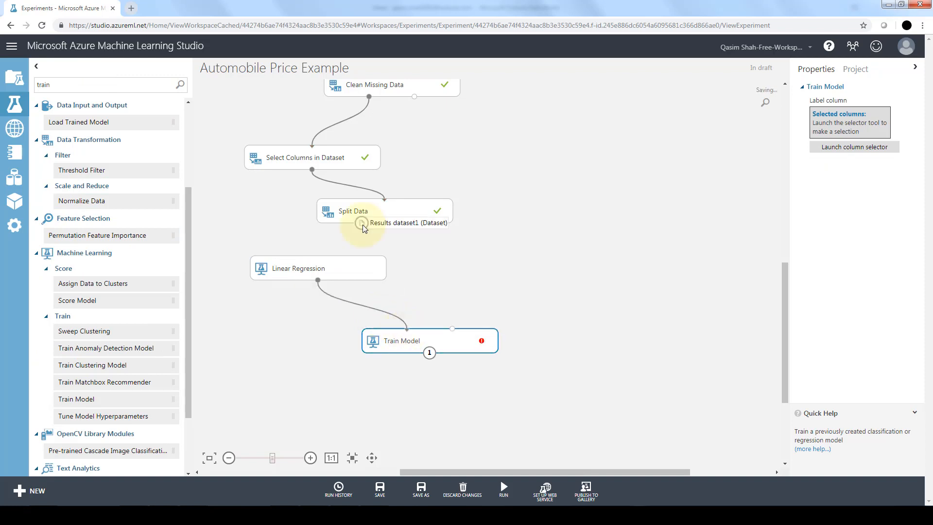
Connect Split Data's first output to Train Model's second input and select price as Train Model's label column
{"action": "left_click_drag", "start_coordinate": [363, 224], "coordinate": [453, 329]}
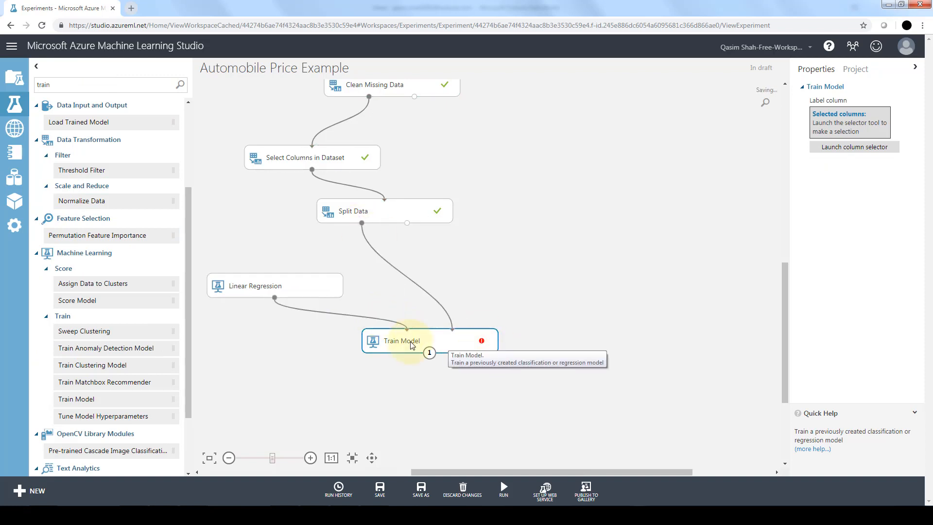
{"action": "left_click", "coordinate": [882, 150]}
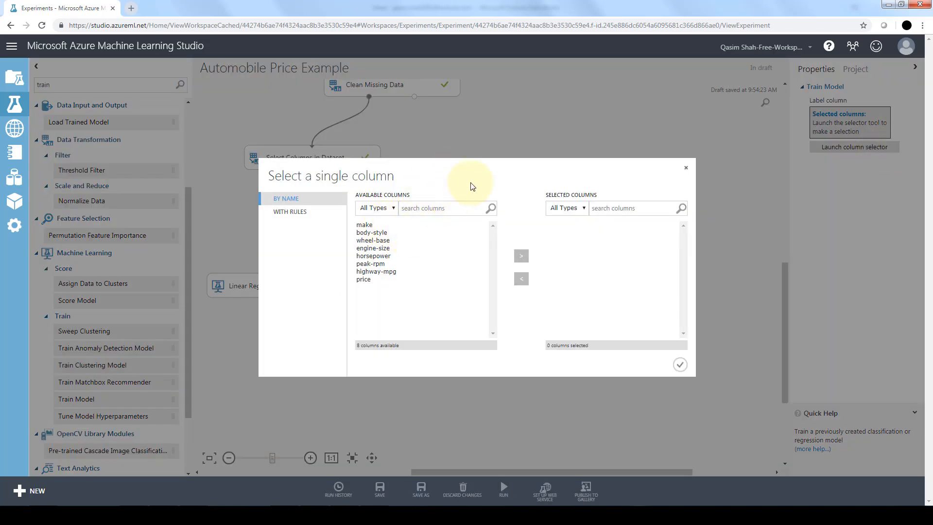
{"action": "left_click", "coordinate": [365, 280]}
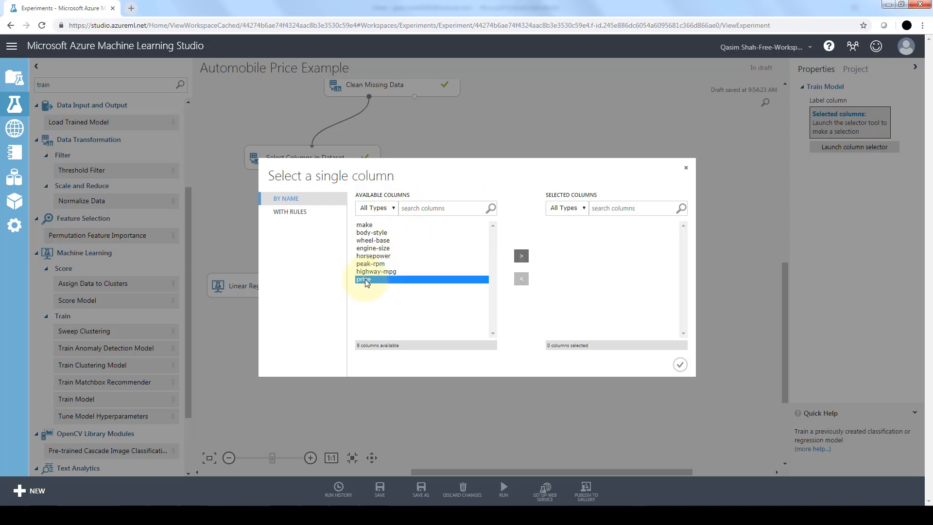
{"action": "left_click", "coordinate": [522, 257]}
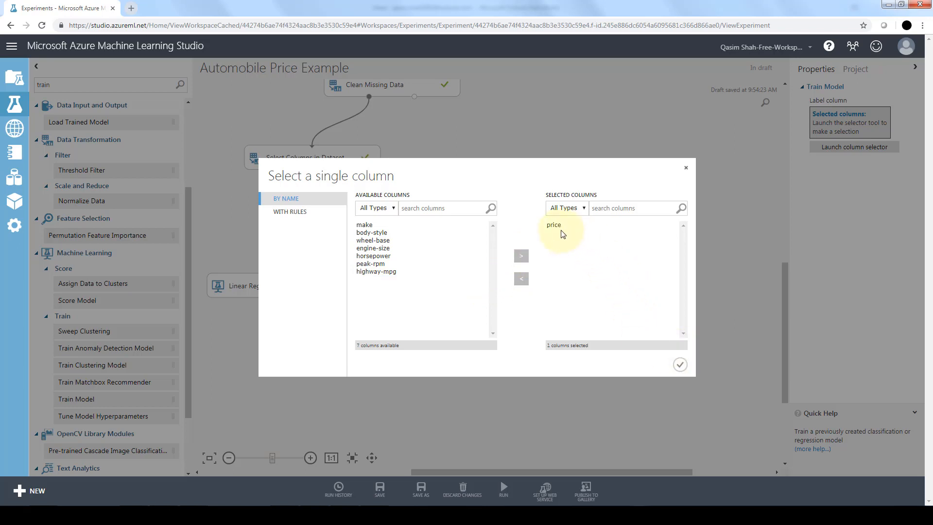
{"action": "left_click", "coordinate": [680, 364]}
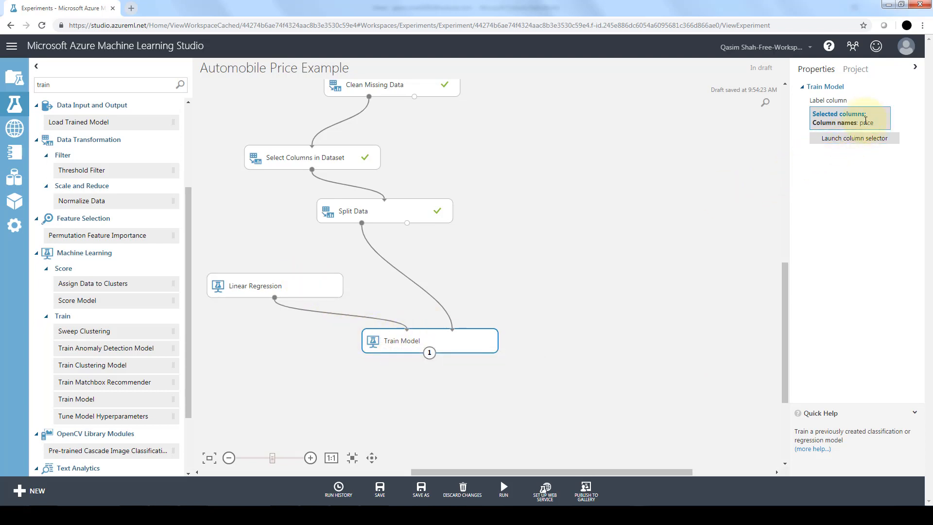
Run the whole experiment to train the linear regression model
{"action": "mouse_move", "coordinate": [504, 488]}
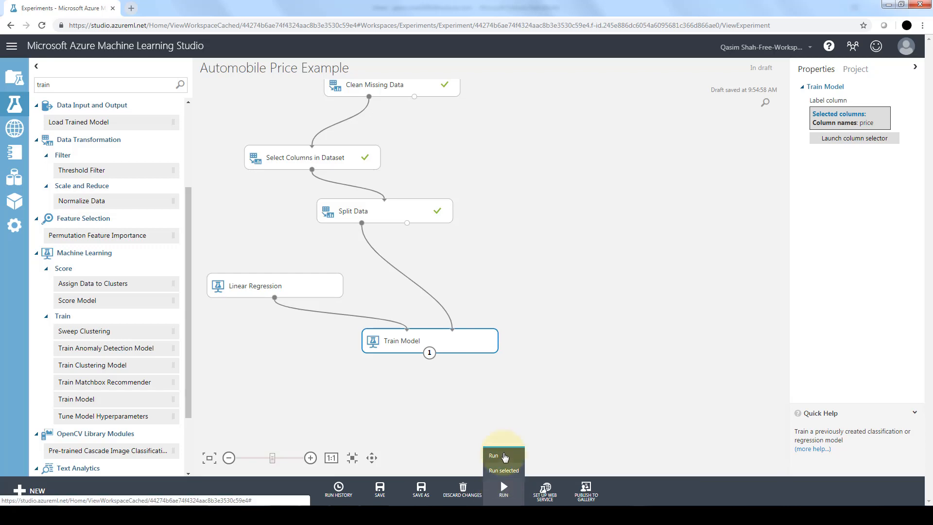
{"action": "left_click", "coordinate": [504, 456]}
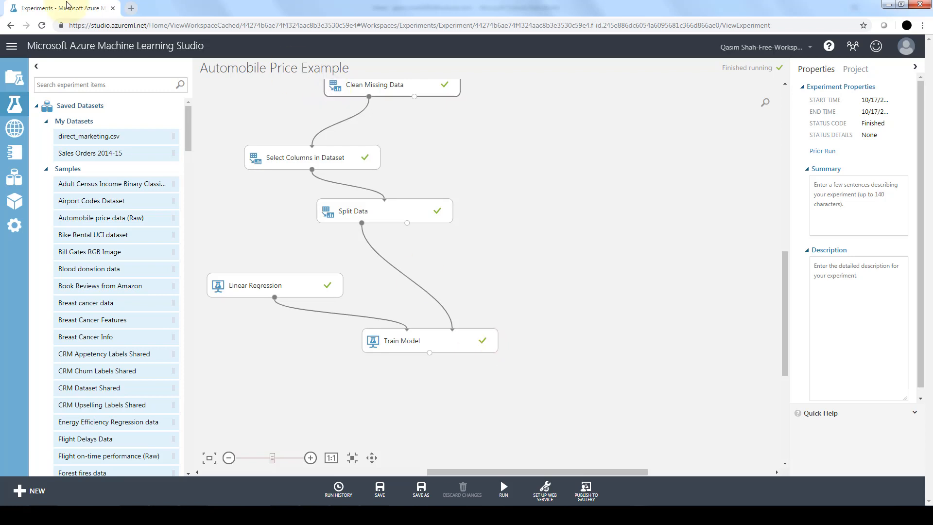
Search the experiment items for "score", place Score Model below Train Model, and connect Train Model and Split Data's second output to its inputs
{"action": "left_click", "coordinate": [53, 83]}
{"action": "type", "text": "score"}
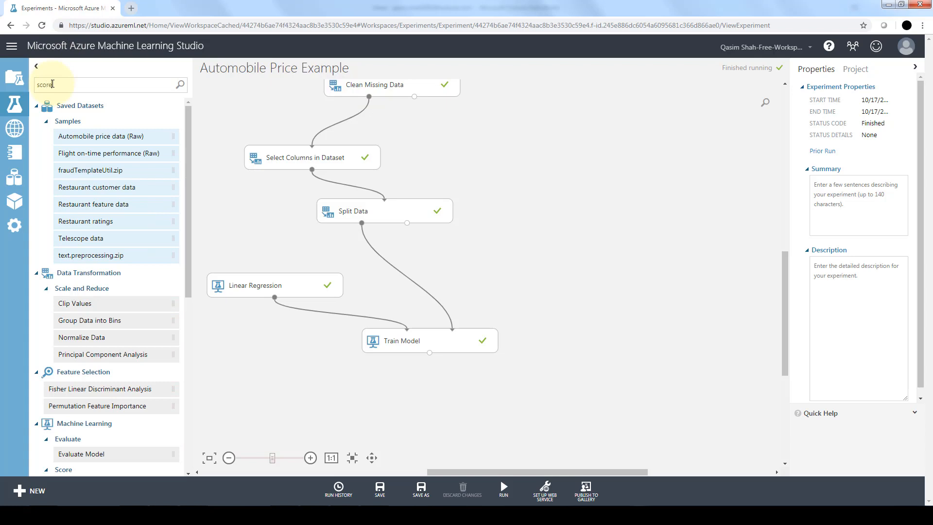
{"action": "left_click_drag", "start_coordinate": [77, 252], "coordinate": [640, 343]}
{"action": "left_click_drag", "start_coordinate": [408, 223], "coordinate": [617, 329]}
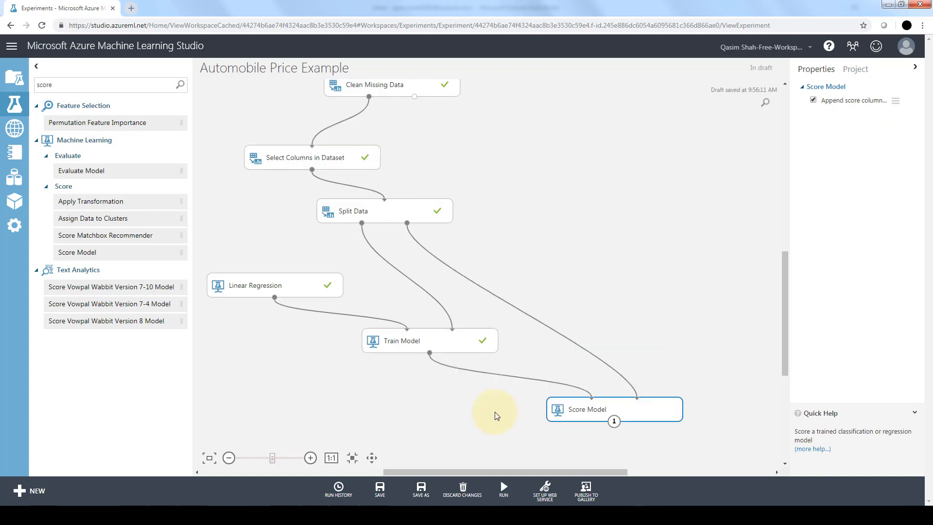
Run the whole experiment with the Score Model module included
{"action": "mouse_move", "coordinate": [503, 488]}
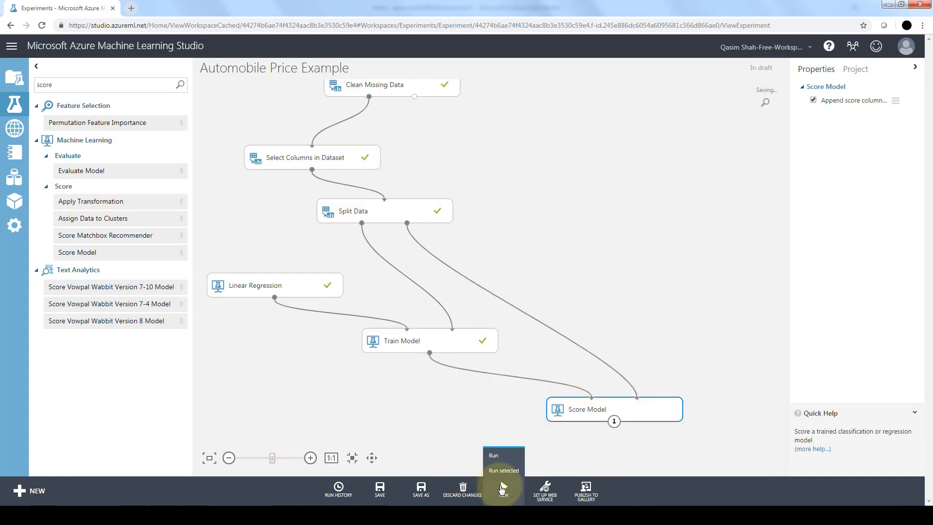
{"action": "left_click", "coordinate": [508, 461]}
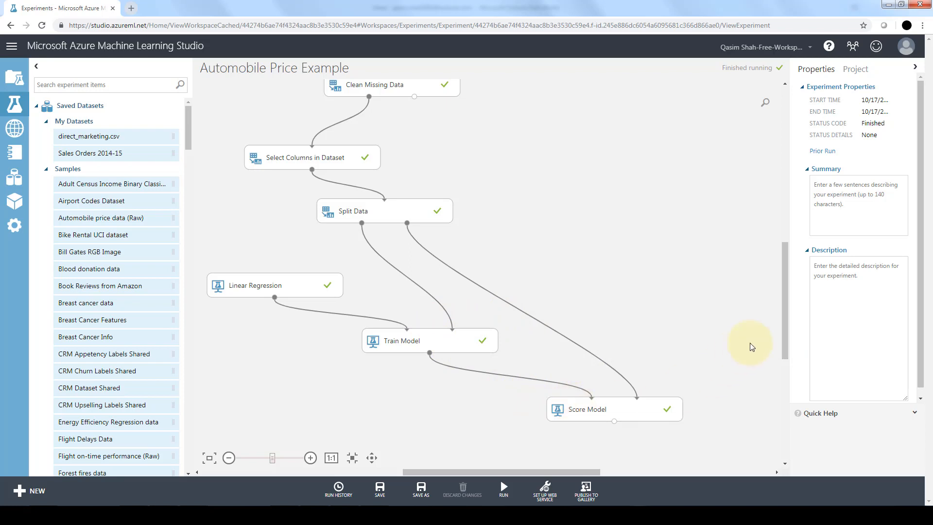
Search the experiment items for "eva", place Evaluate Model below Score Model, and connect Score Model's output to its first input
{"action": "left_click_drag", "start_coordinate": [783, 344], "coordinate": [786, 377]}
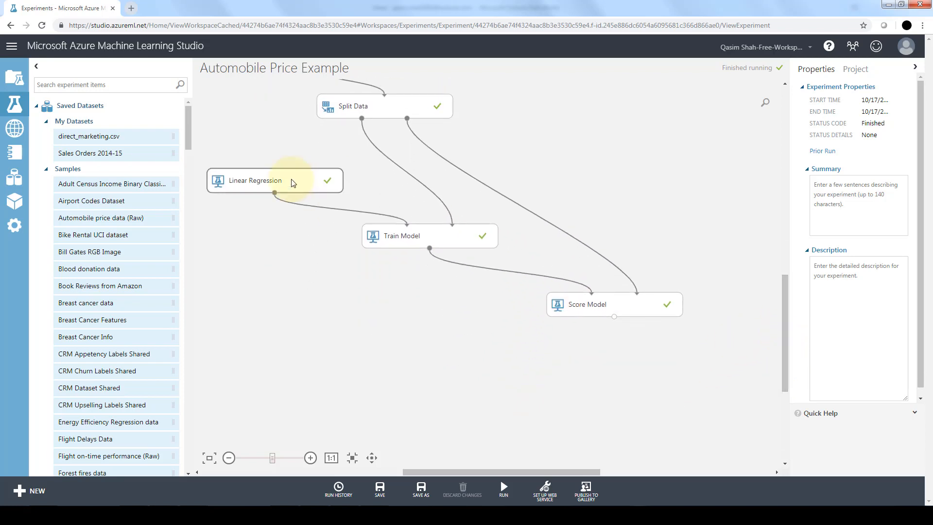
{"action": "type", "text": "e"}
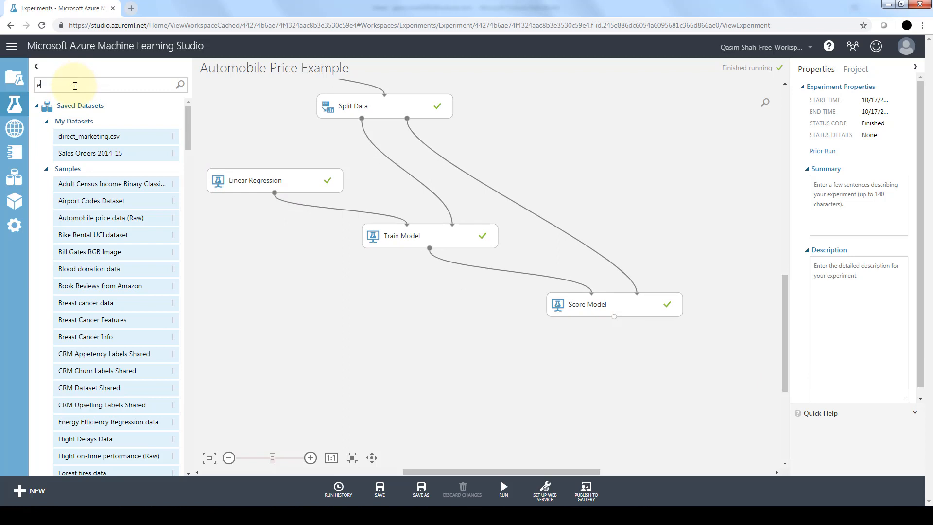
{"action": "type", "text": "va"}
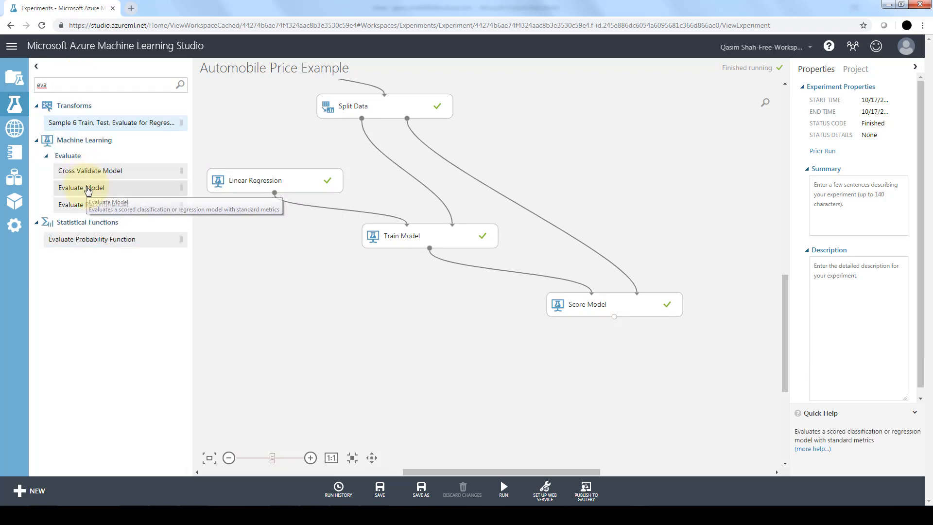
{"action": "left_click_drag", "start_coordinate": [95, 188], "coordinate": [459, 387]}
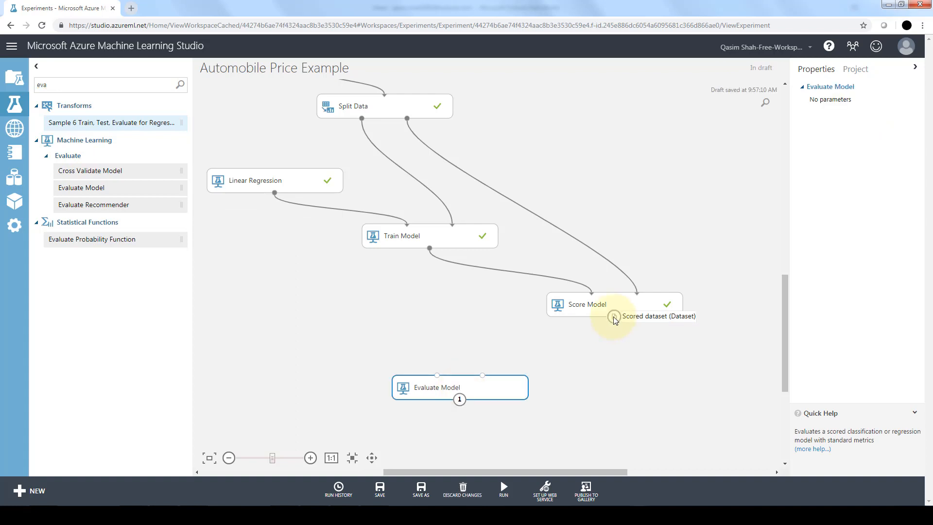
{"action": "left_click_drag", "start_coordinate": [614, 318], "coordinate": [440, 385]}
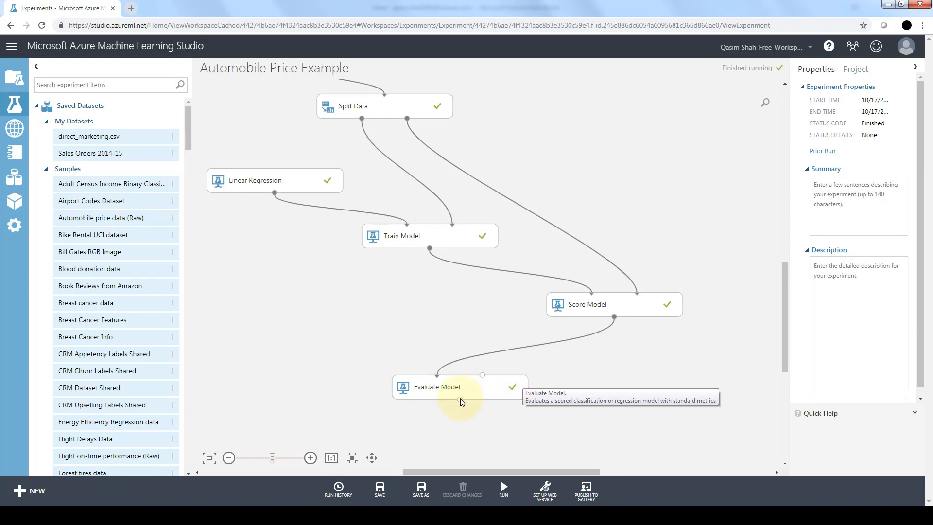
Visualize Evaluate Model's evaluation results, examine the error metrics and error histogram, and close the results
{"action": "right_click", "coordinate": [460, 400]}
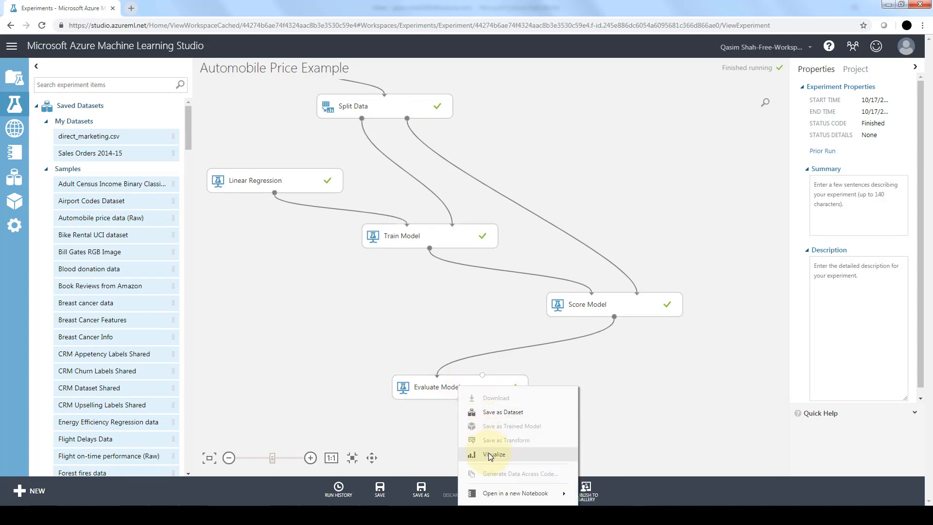
{"action": "left_click", "coordinate": [488, 453]}
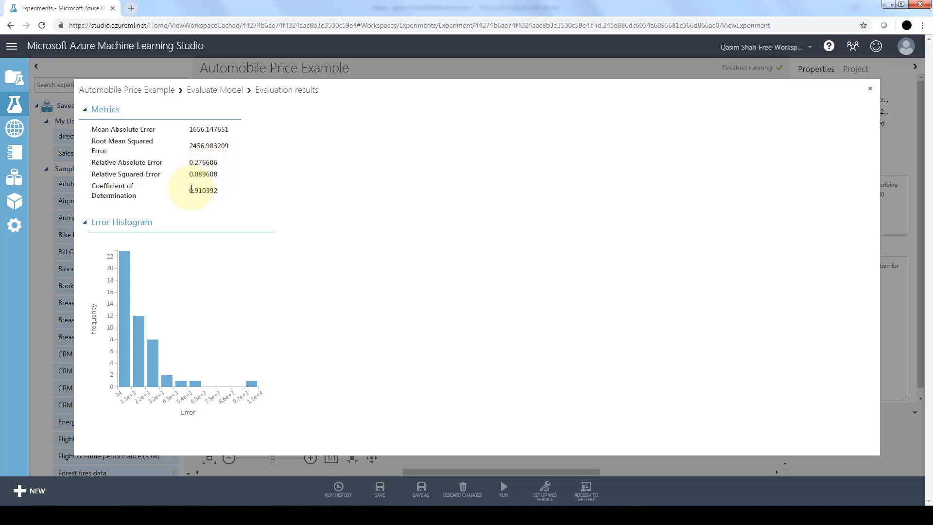
{"action": "left_click", "coordinate": [871, 89]}
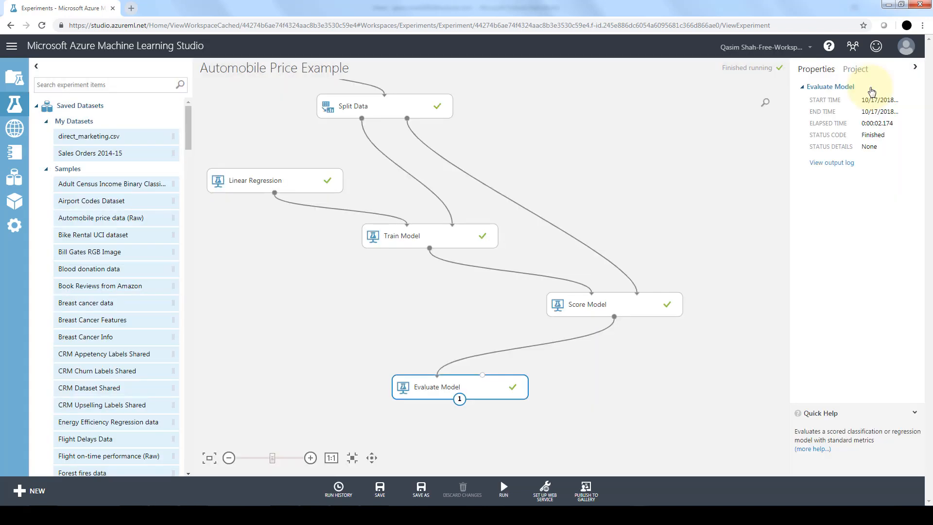